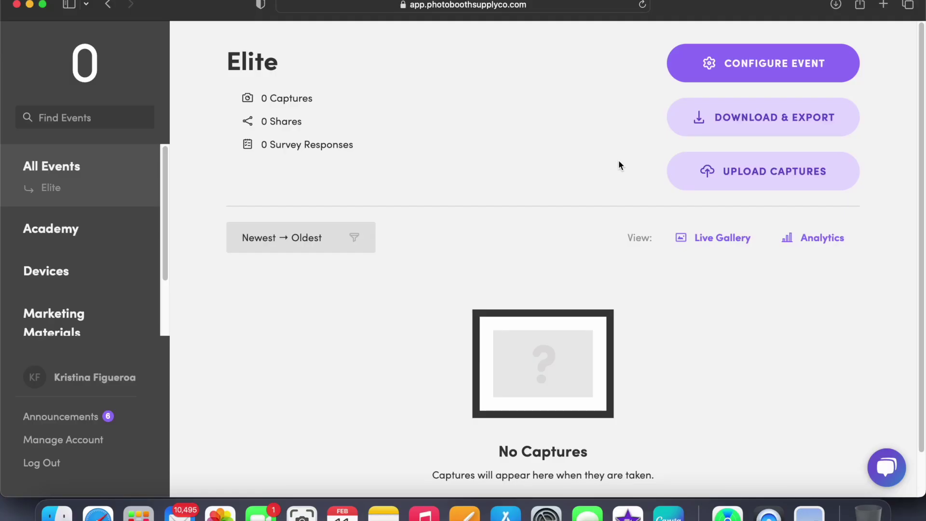
Open the Elite event's Capture Settings, showing the Photo, GIF, Boomerang and Video modes
{"action": "left_click", "coordinate": [708, 64]}
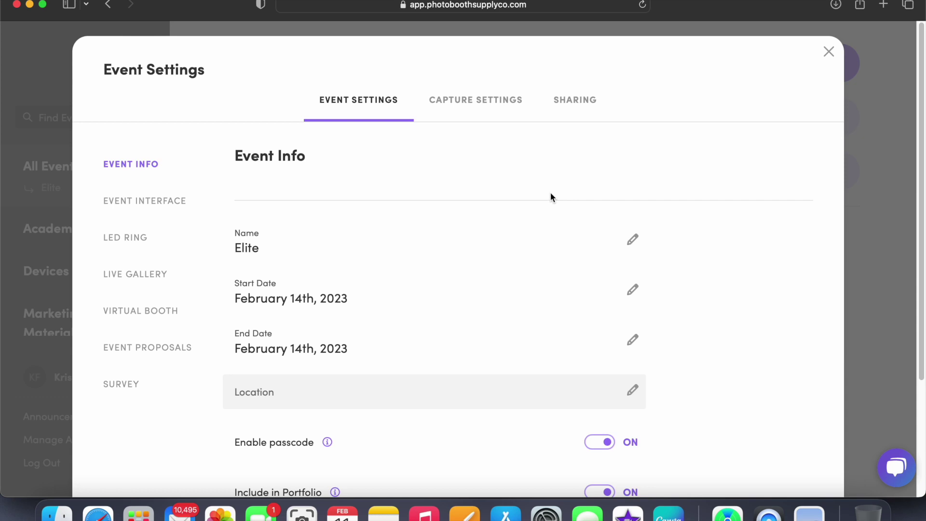
{"action": "left_click", "coordinate": [497, 110]}
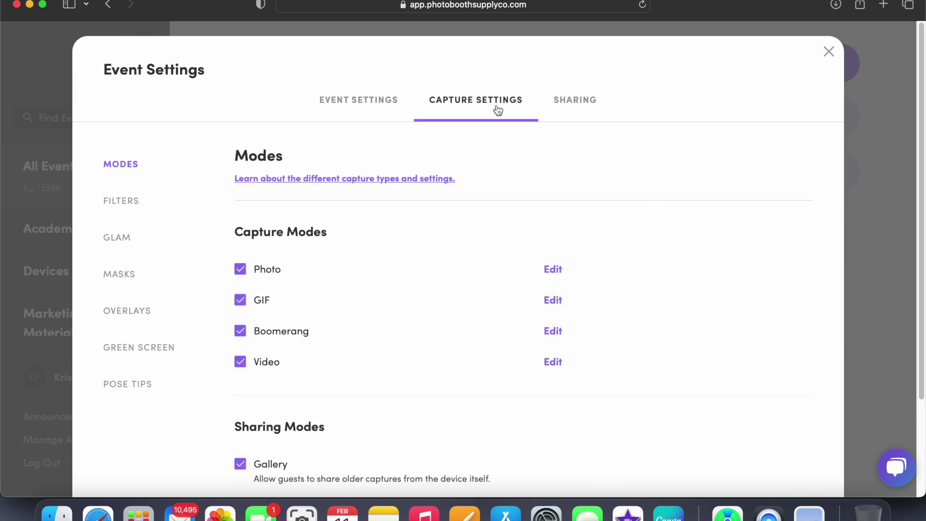
Start a new photo template from the template library with the 4X6 three-photo layout
{"action": "left_click", "coordinate": [554, 271]}
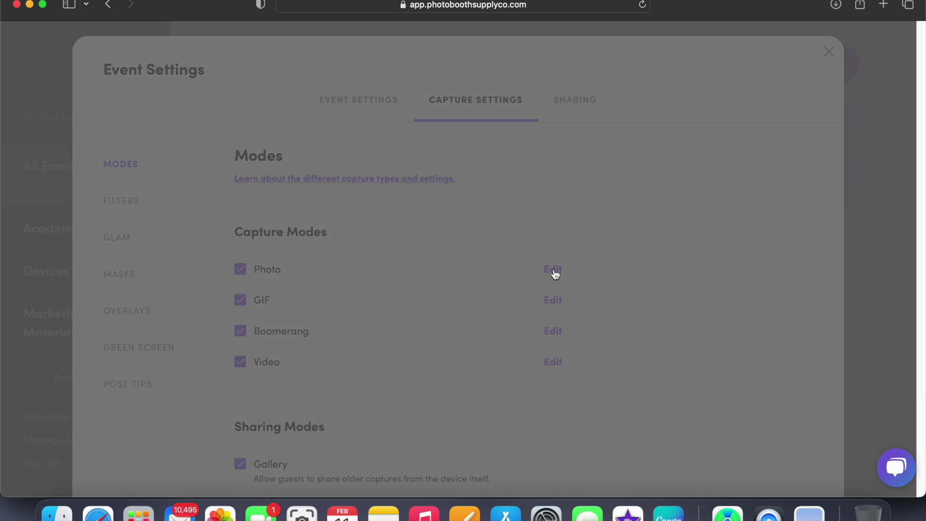
{"action": "left_click", "coordinate": [506, 262]}
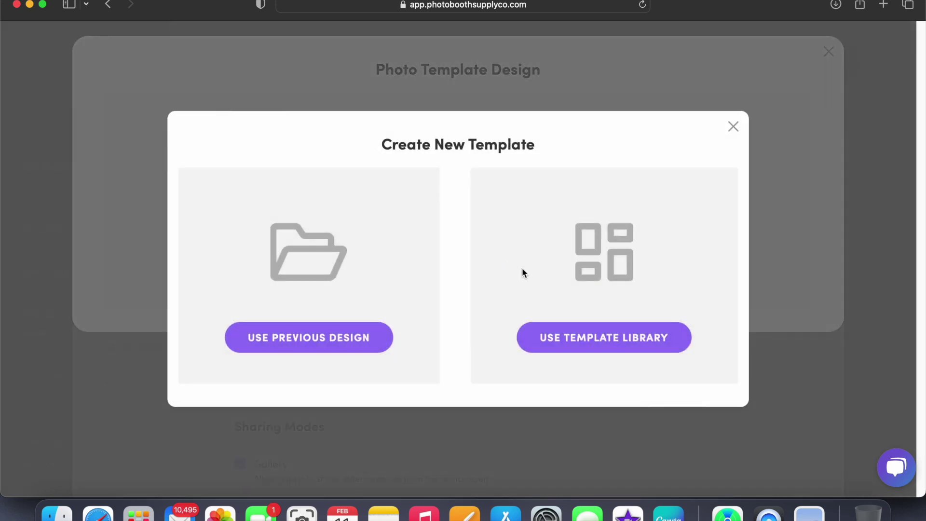
{"action": "left_click", "coordinate": [585, 350]}
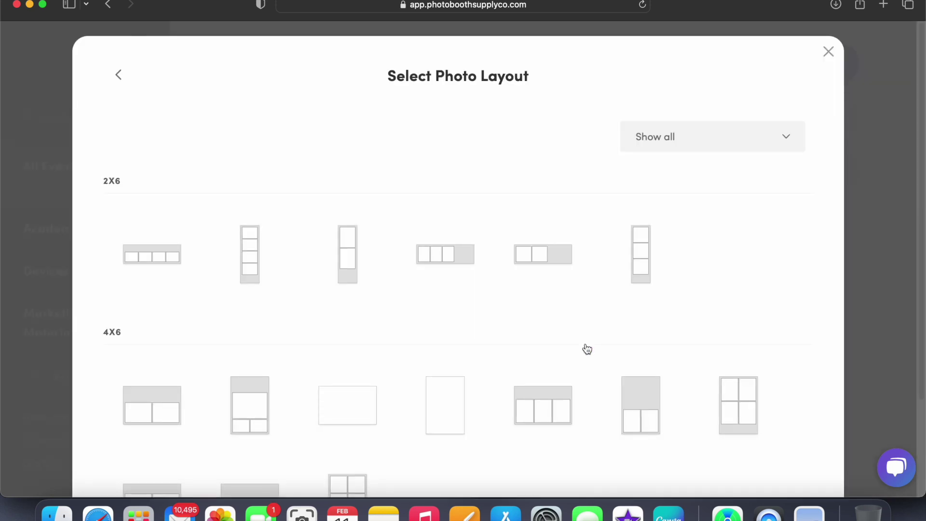
{"action": "scroll", "coordinate": [587, 348], "scroll_direction": "down", "scroll_amount": 10}
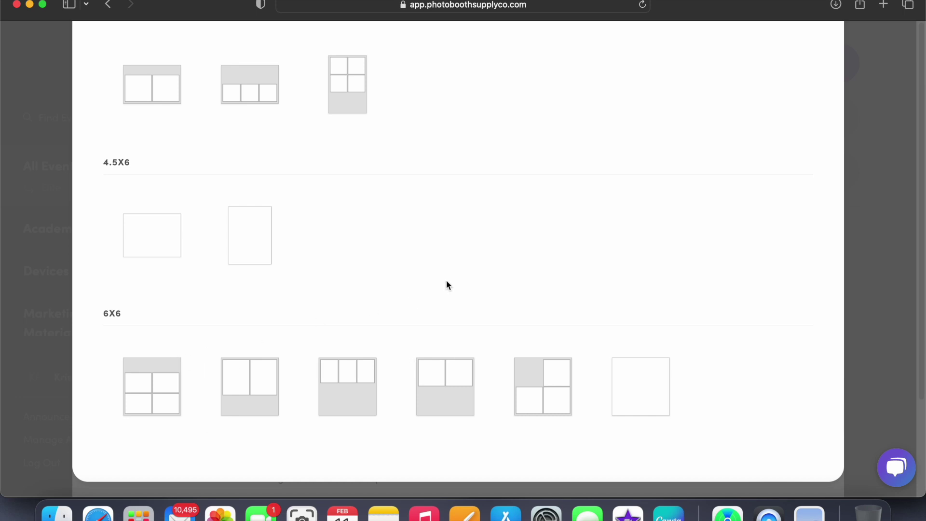
{"action": "scroll", "coordinate": [447, 284], "scroll_direction": "up", "scroll_amount": 3}
{"action": "scroll", "coordinate": [446, 284], "scroll_direction": "up", "scroll_amount": 10}
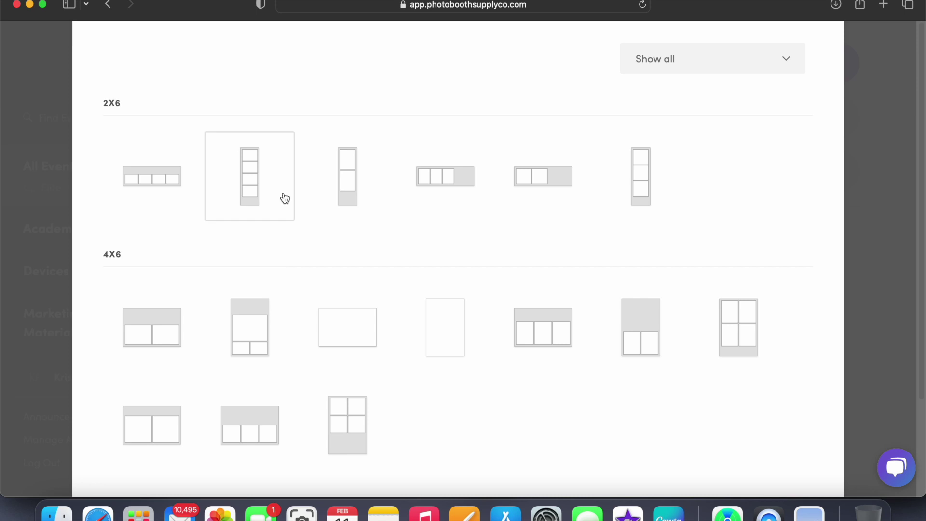
{"action": "left_click", "coordinate": [551, 332]}
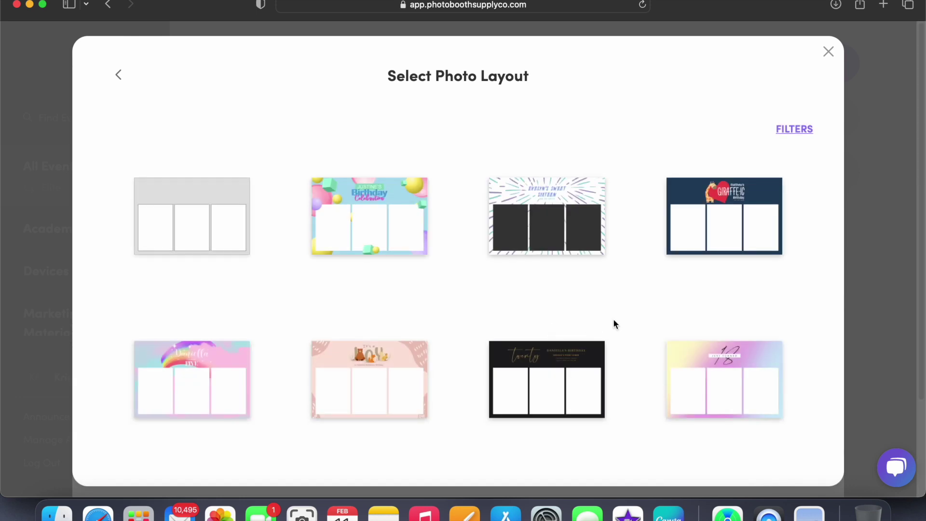
{"action": "scroll", "coordinate": [637, 332], "scroll_direction": "down", "scroll_amount": 7}
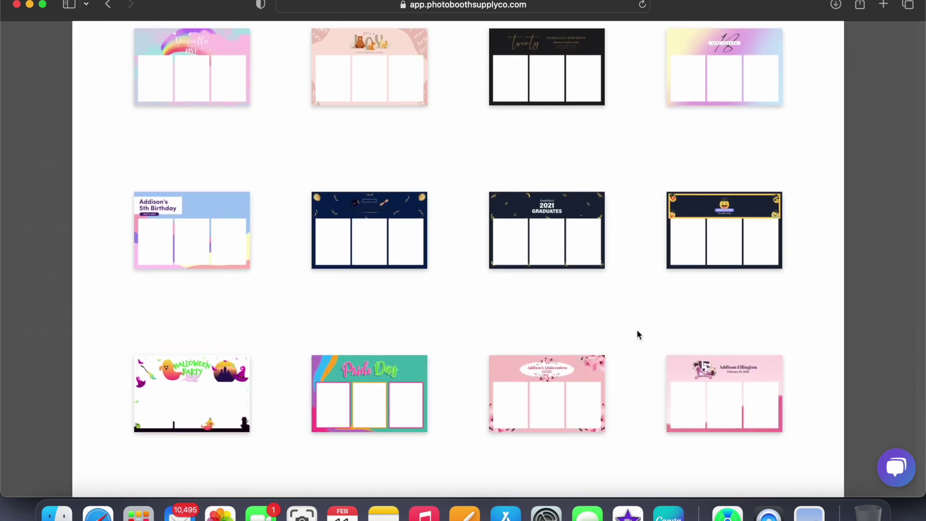
{"action": "scroll", "coordinate": [637, 334], "scroll_direction": "down", "scroll_amount": 2}
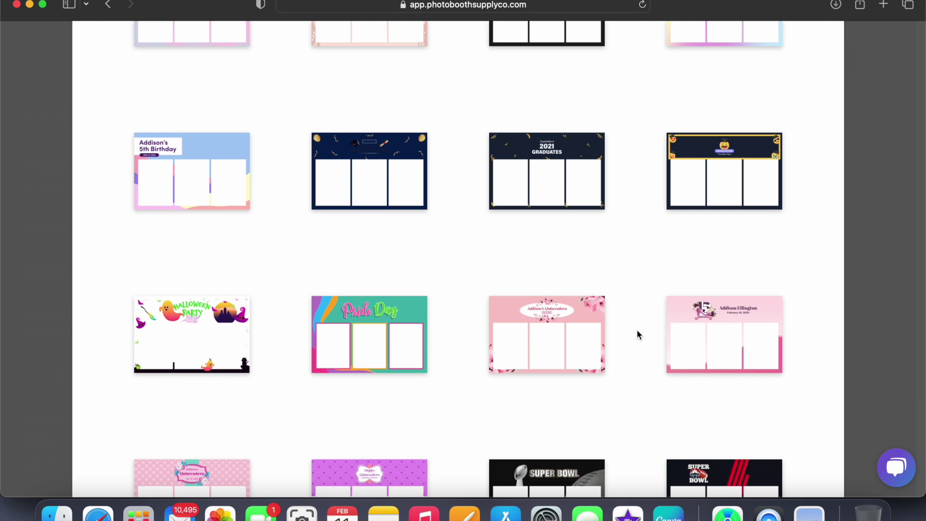
{"action": "scroll", "coordinate": [638, 334], "scroll_direction": "down", "scroll_amount": 4}
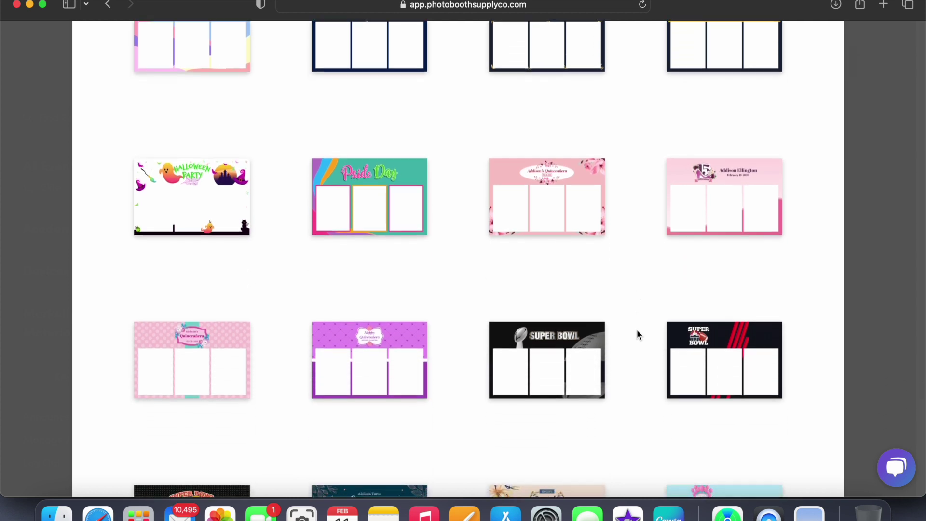
{"action": "scroll", "coordinate": [637, 331], "scroll_direction": "down", "scroll_amount": 10}
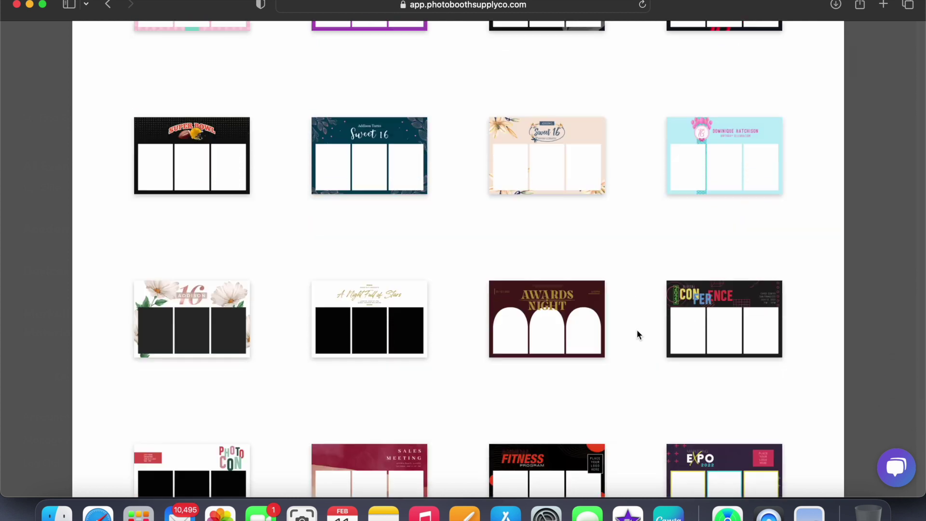
{"action": "scroll", "coordinate": [637, 334], "scroll_direction": "down", "scroll_amount": 5}
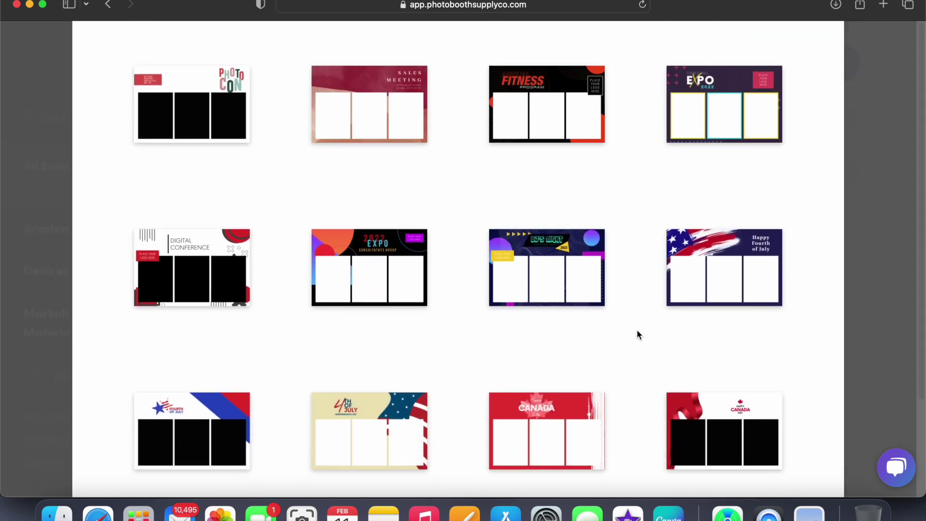
{"action": "scroll", "coordinate": [636, 334], "scroll_direction": "down", "scroll_amount": 8}
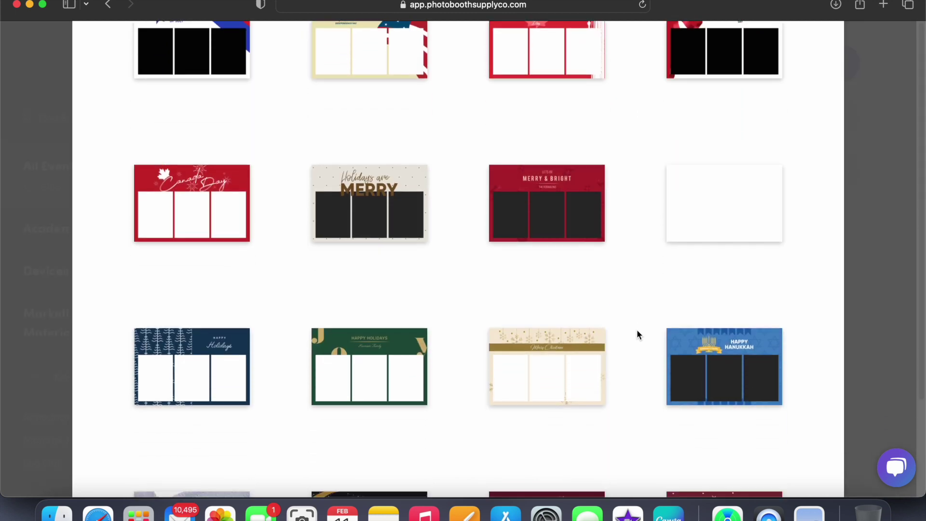
{"action": "scroll", "coordinate": [636, 334], "scroll_direction": "down", "scroll_amount": 7}
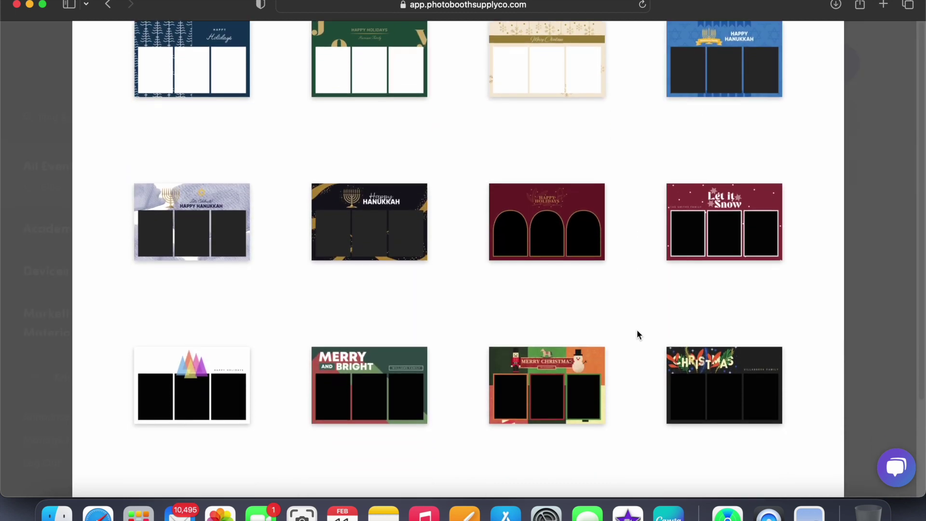
{"action": "scroll", "coordinate": [636, 334], "scroll_direction": "down", "scroll_amount": 11}
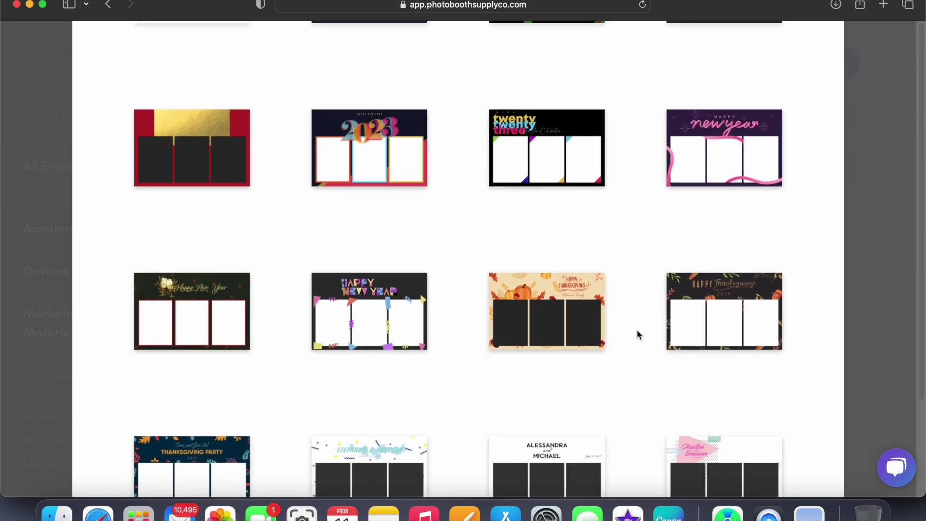
{"action": "scroll", "coordinate": [637, 332], "scroll_direction": "down", "scroll_amount": 20}
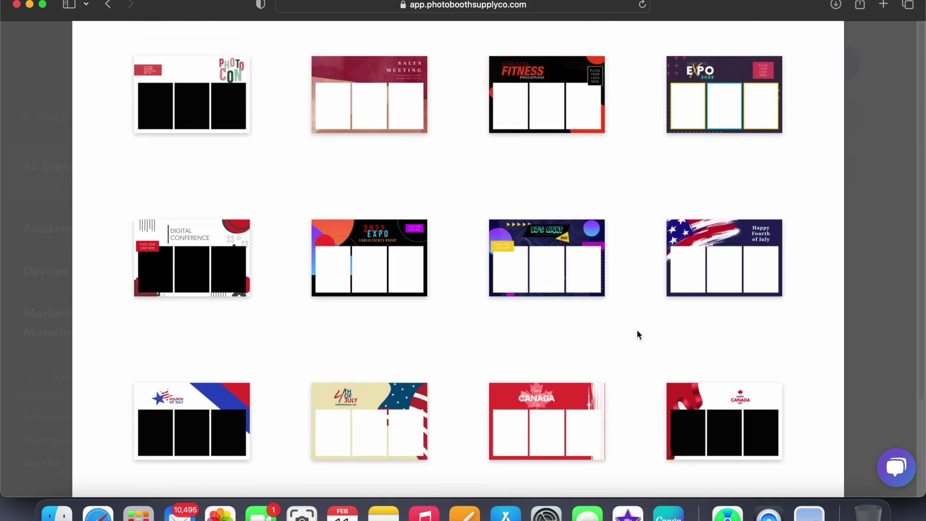
{"action": "scroll", "coordinate": [636, 334], "scroll_direction": "up", "scroll_amount": 10}
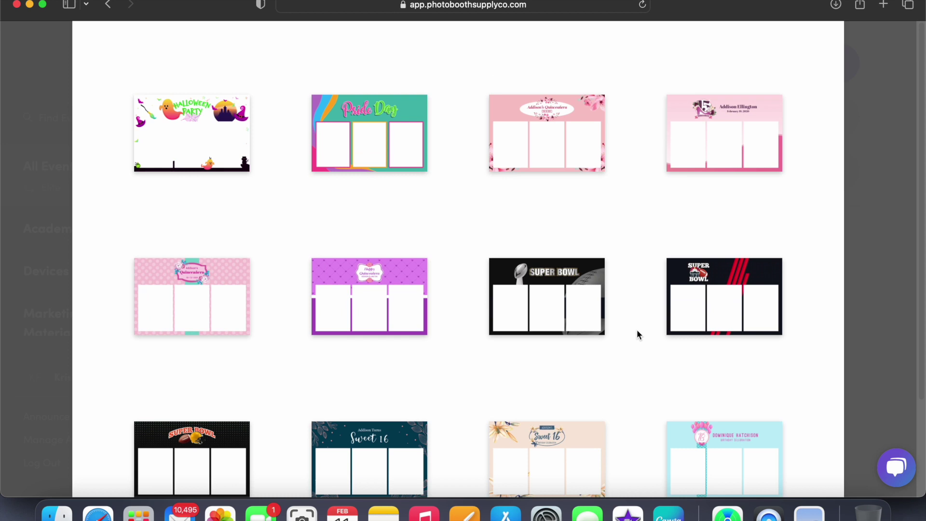
{"action": "scroll", "coordinate": [637, 331], "scroll_direction": "up", "scroll_amount": 10}
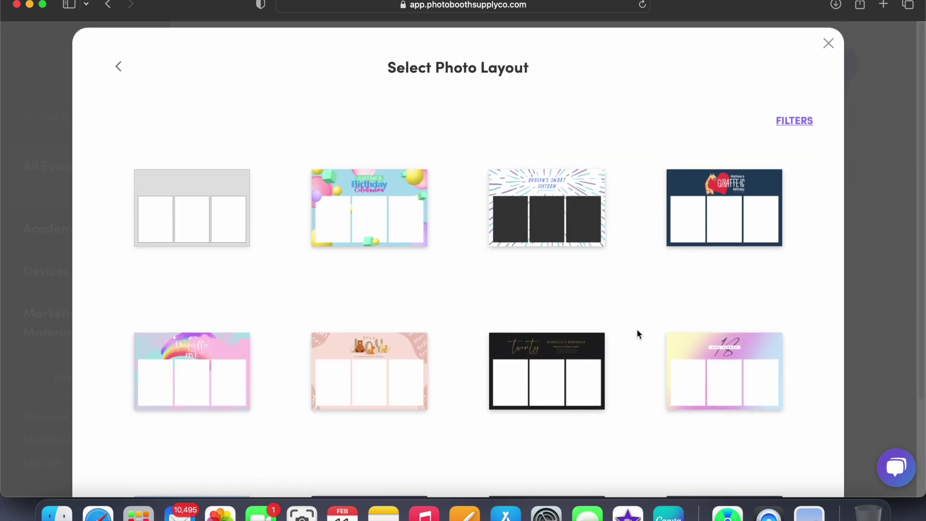
{"action": "scroll", "coordinate": [636, 334], "scroll_direction": "down", "scroll_amount": 4}
{"action": "scroll", "coordinate": [636, 333], "scroll_direction": "down", "scroll_amount": 10}
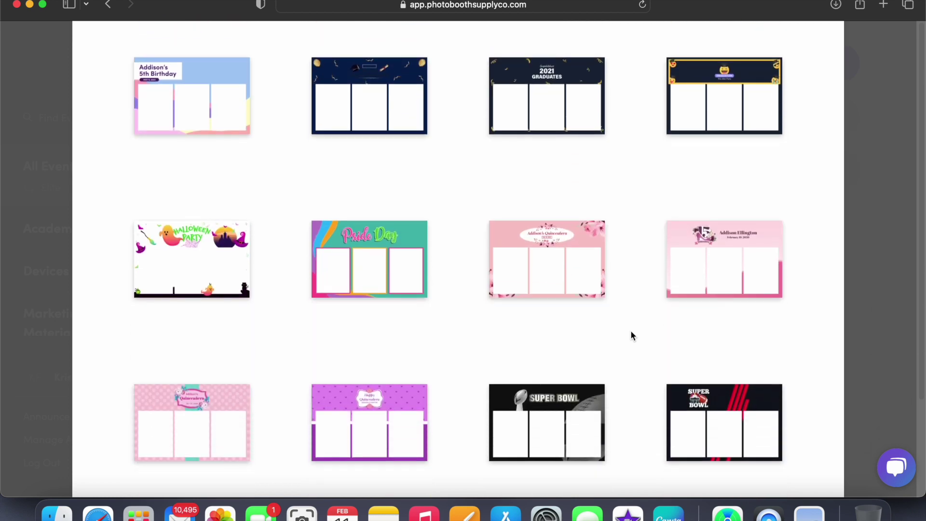
{"action": "scroll", "coordinate": [633, 336], "scroll_direction": "down", "scroll_amount": 7}
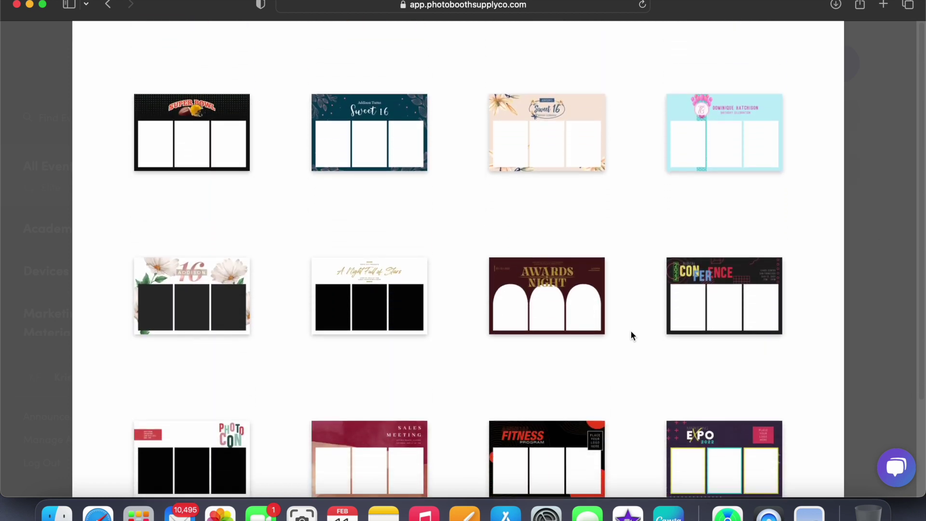
Open the A Night Full of Stars template, retitle it 'birthday' and nudge the title up
{"action": "left_click", "coordinate": [382, 300]}
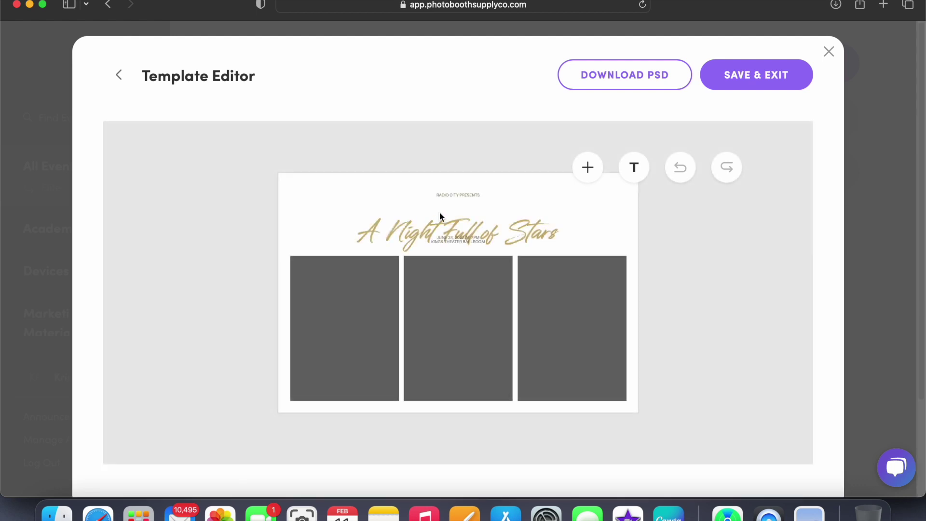
{"action": "left_click", "coordinate": [525, 232]}
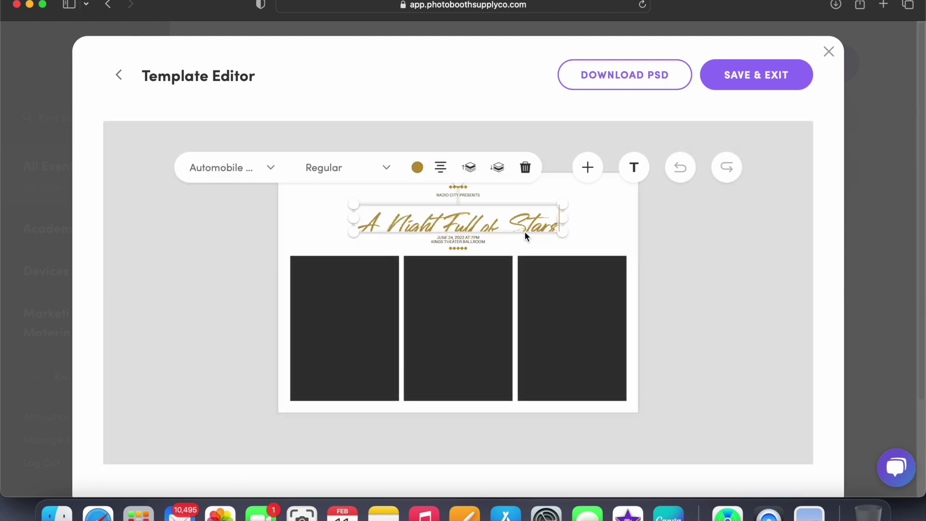
{"action": "key", "text": "BackSpace"}
{"action": "key", "text": "BackSpace"}
{"action": "key", "text": "BackSpace"}
{"action": "key", "text": "BackSpace"}
{"action": "key", "text": "BackSpace"}
{"action": "key", "text": "BackSpace"}
{"action": "key", "text": "BackSpace"}
{"action": "key", "text": "BackSpace"}
{"action": "key", "text": "BackSpace"}
{"action": "key", "text": "BackSpace"}
{"action": "key", "text": "BackSpace"}
{"action": "key", "text": "BackSpace"}
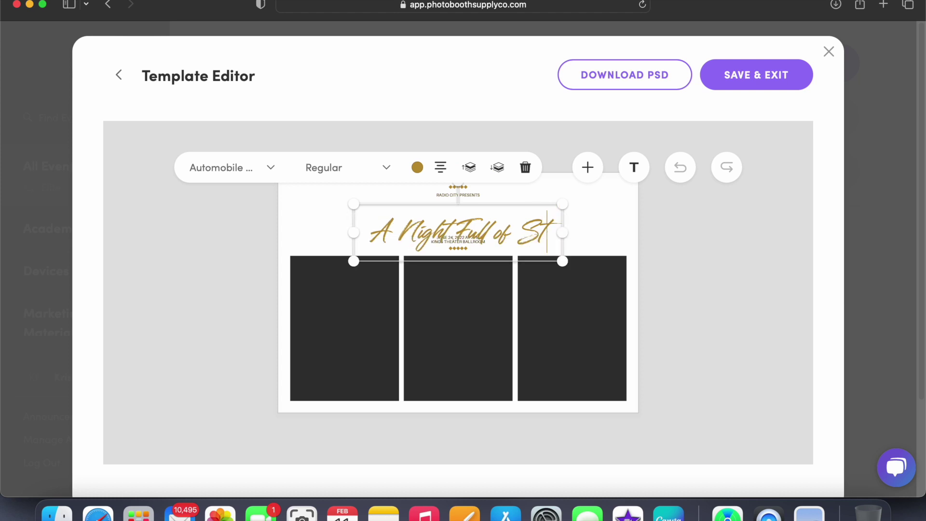
{"action": "key", "text": "BackSpace"}
{"action": "key", "text": "BackSpace"}
{"action": "key", "text": "BackSpace"}
{"action": "key", "text": "BackSpace"}
{"action": "key", "text": "BackSpace"}
{"action": "key", "text": "BackSpace"}
{"action": "key", "text": "BackSpace"}
{"action": "key", "text": "BackSpace"}
{"action": "key", "text": "BackSpace"}
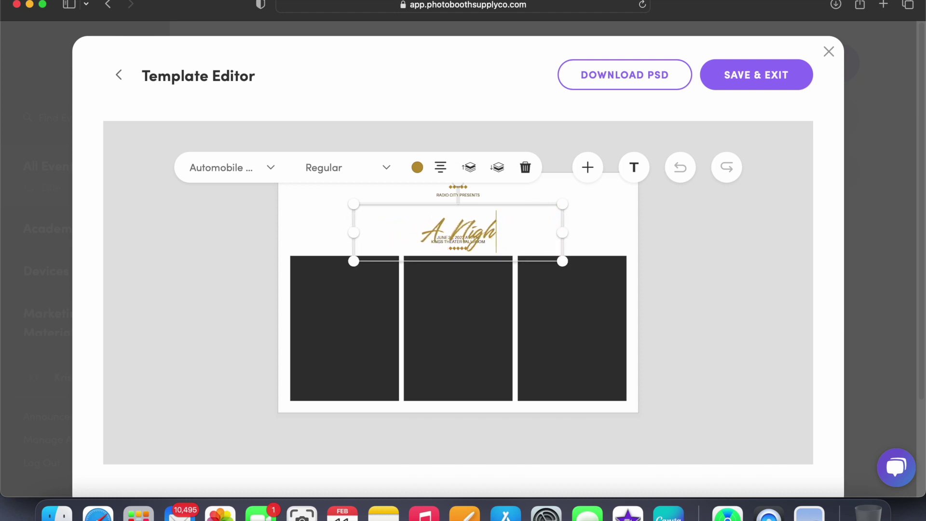
{"action": "type", "text": "birthday"}
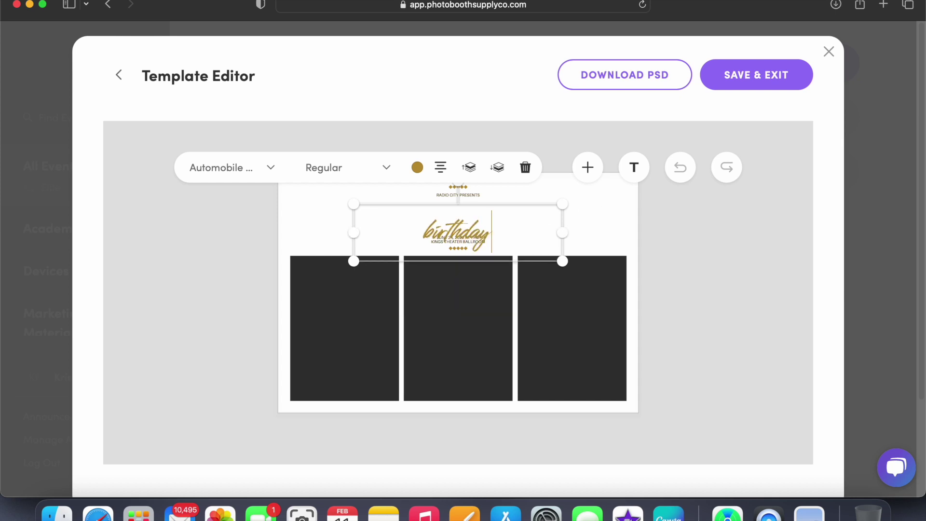
{"action": "left_click", "coordinate": [601, 216]}
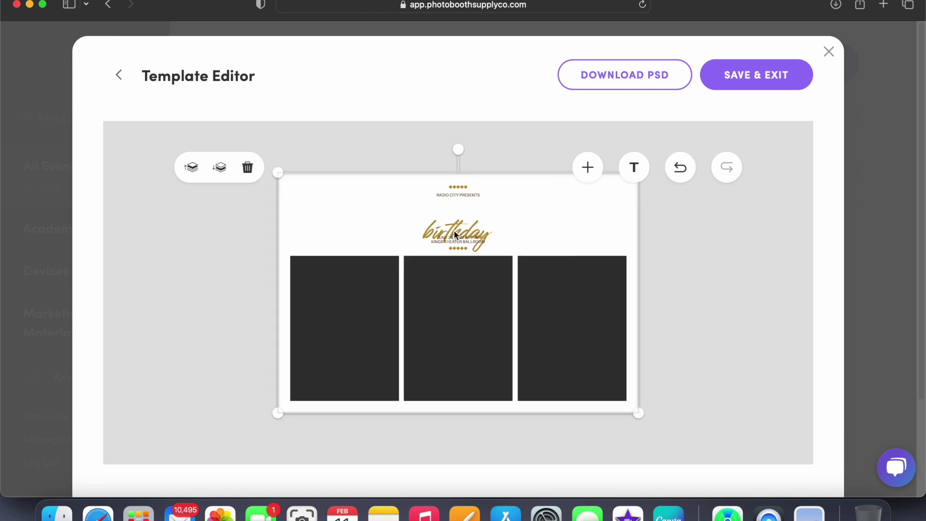
{"action": "left_click_drag", "start_coordinate": [454, 231], "coordinate": [454, 218]}
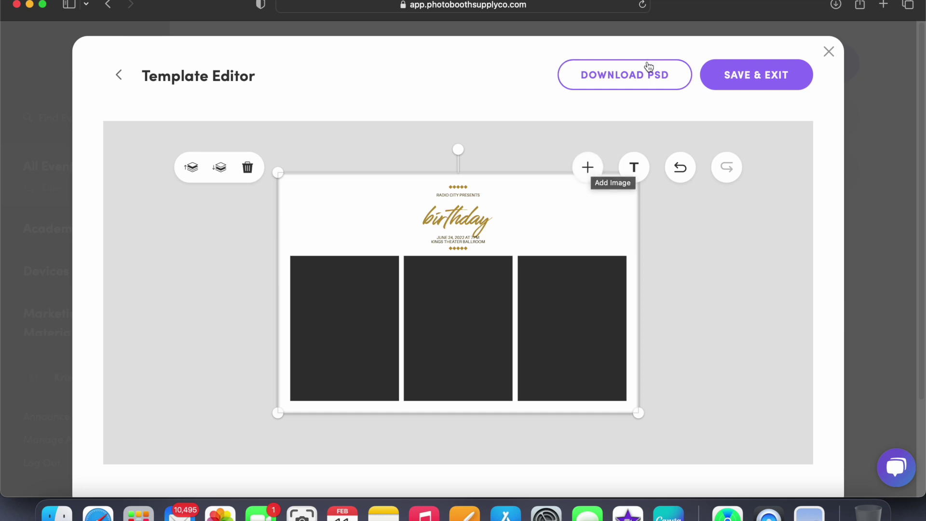
Download the template as a PSD file, close the preview window and launch Canva
{"action": "left_click", "coordinate": [638, 83]}
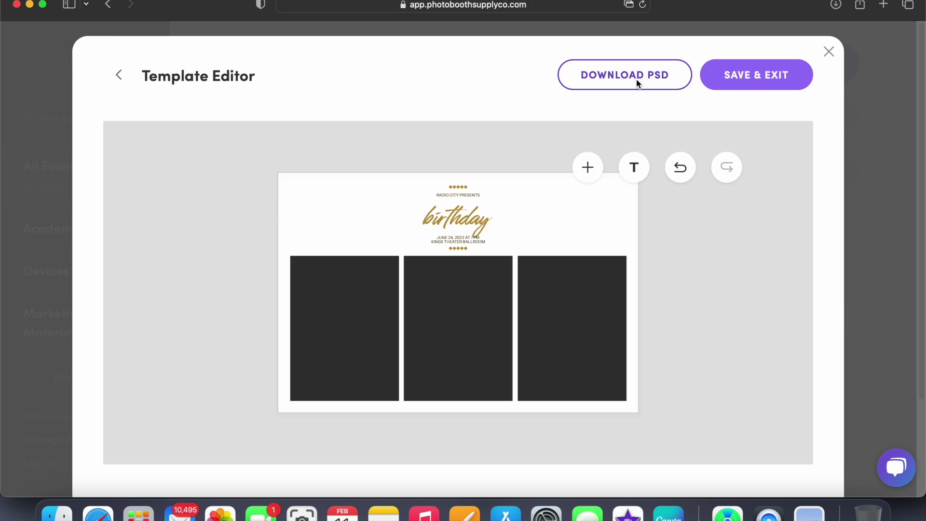
{"action": "left_click", "coordinate": [629, 5]}
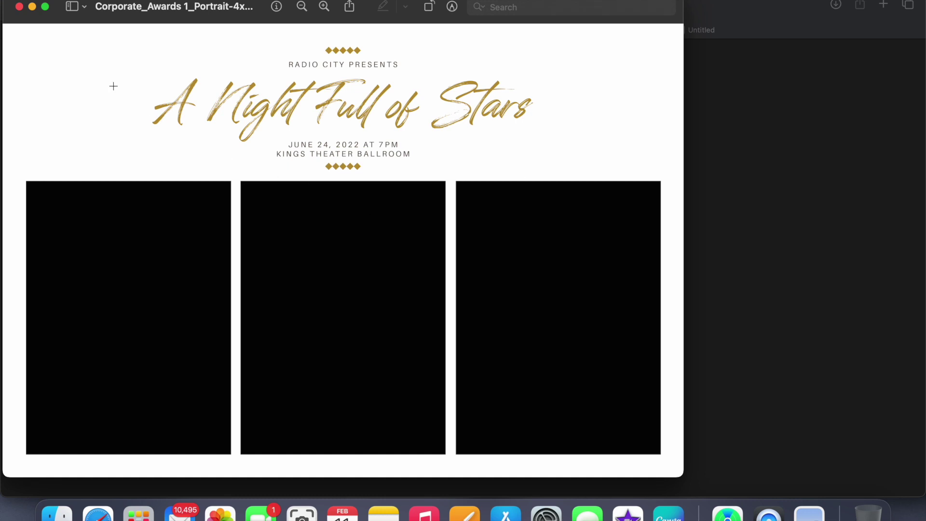
{"action": "left_click", "coordinate": [19, 7]}
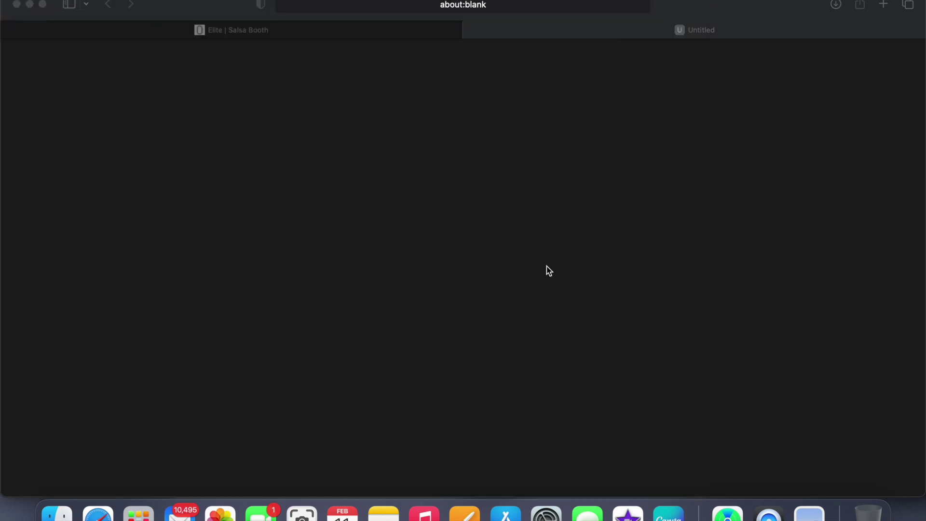
{"action": "left_click", "coordinate": [668, 513]}
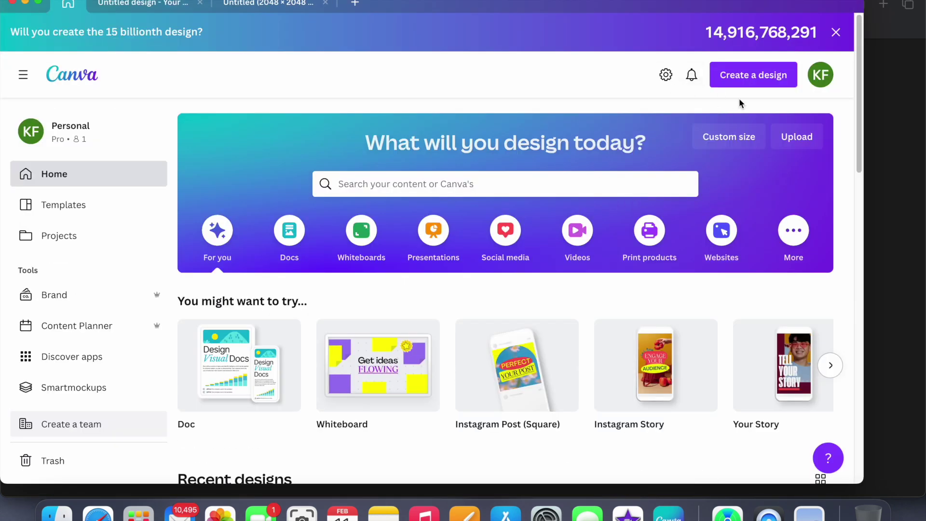
Create a blank custom-size design of 4 × 6 inches
{"action": "left_click", "coordinate": [747, 81]}
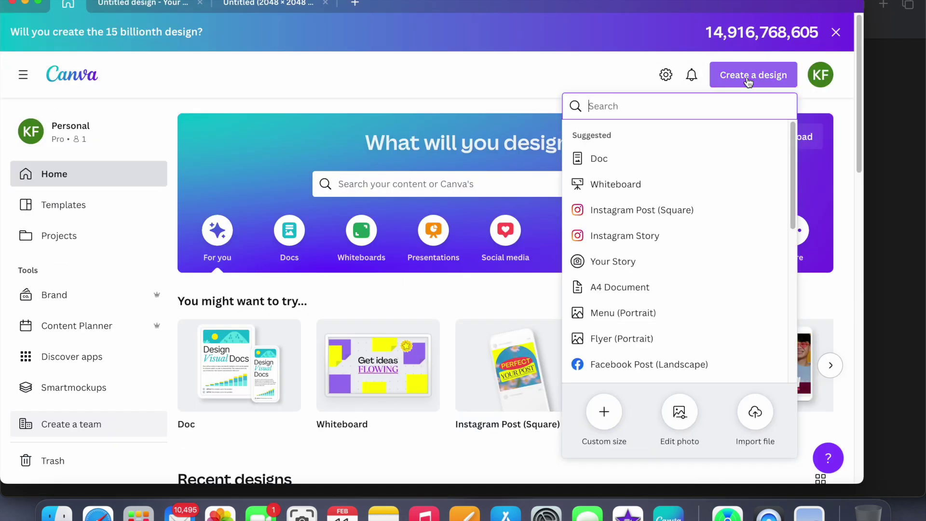
{"action": "left_click", "coordinate": [613, 409]}
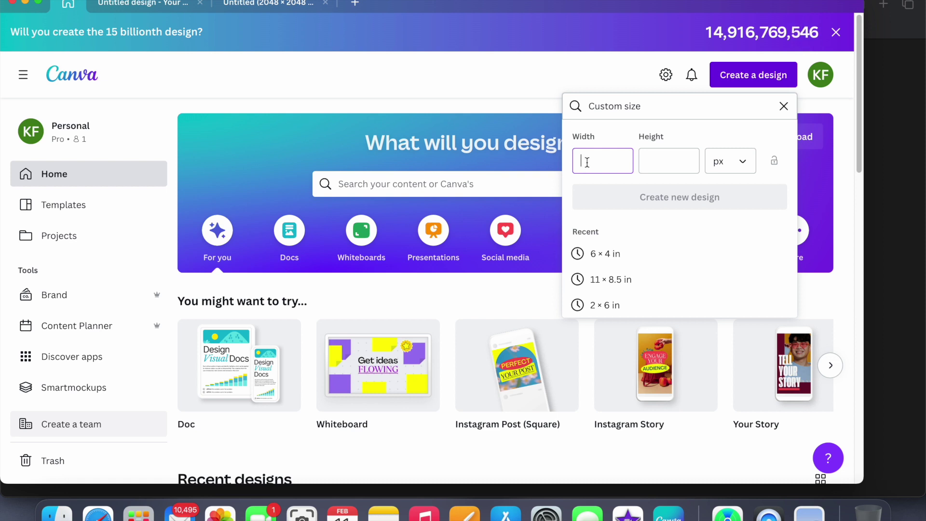
{"action": "left_click", "coordinate": [739, 162]}
{"action": "left_click", "coordinate": [718, 221]}
{"action": "left_click", "coordinate": [605, 159]}
{"action": "type", "text": "4"}
{"action": "left_click", "coordinate": [653, 159]}
{"action": "type", "text": "6"}
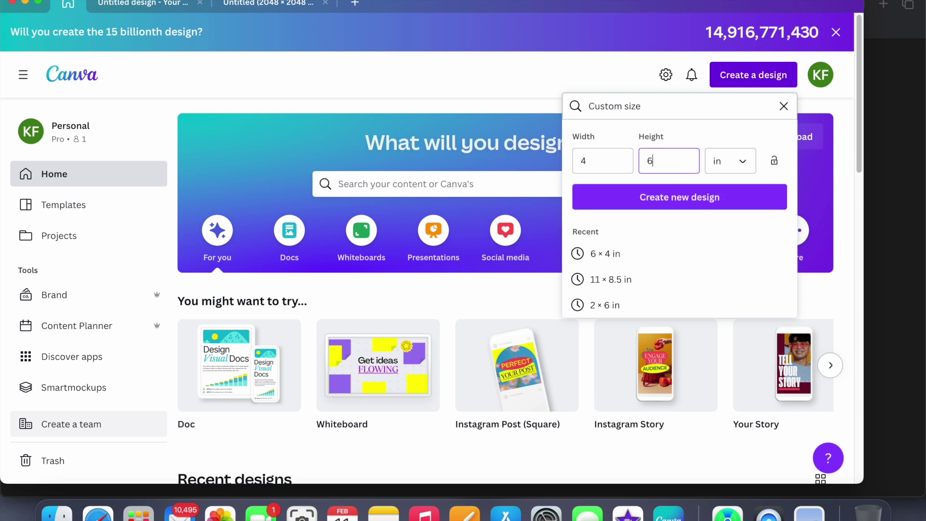
{"action": "left_click", "coordinate": [664, 198]}
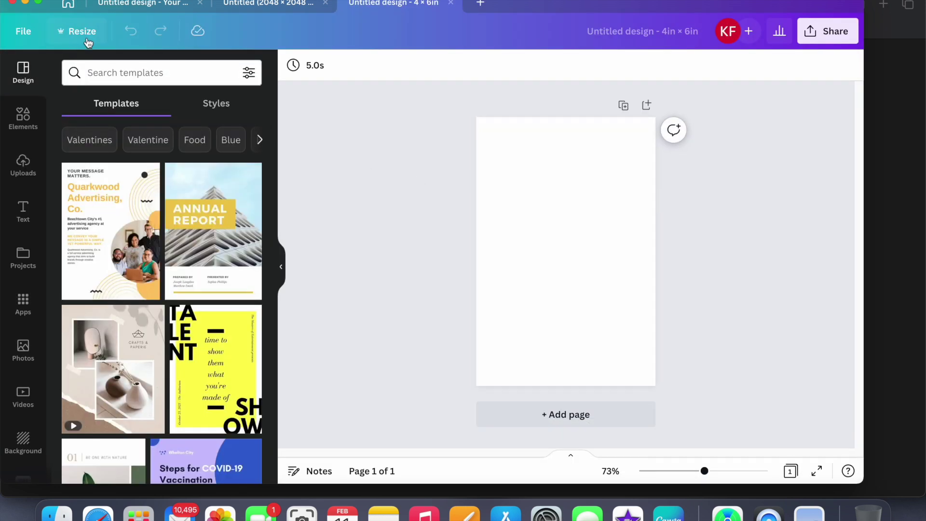
Resize the design to 6 × 4 in landscape
{"action": "left_click", "coordinate": [87, 42]}
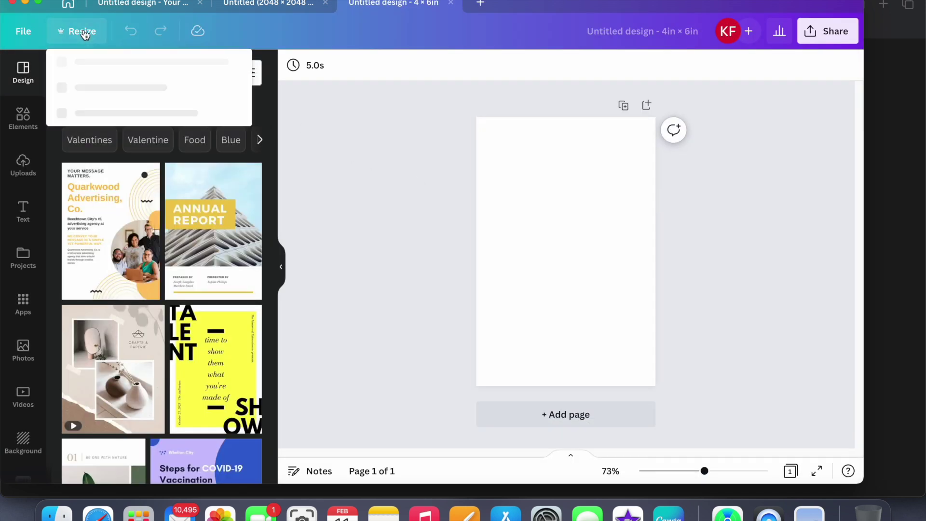
{"action": "left_click", "coordinate": [103, 144]}
{"action": "key", "text": "BackSpace"}
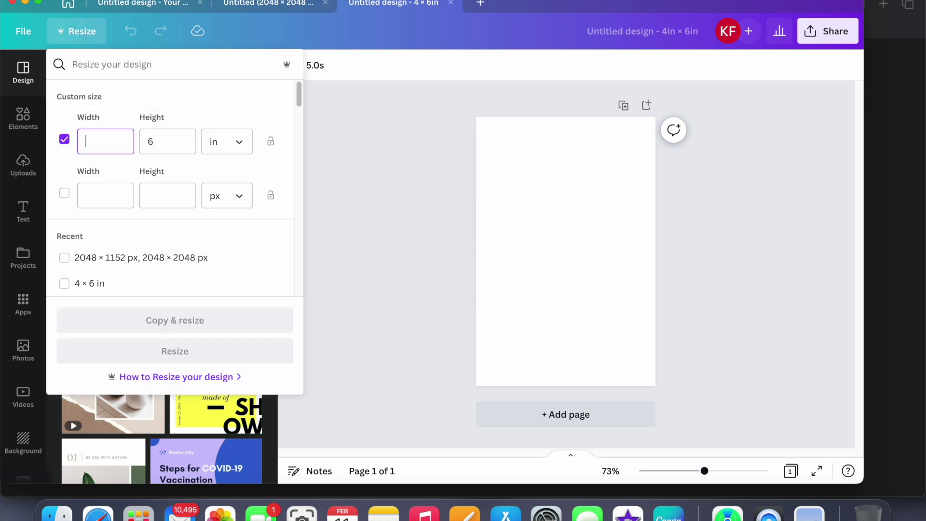
{"action": "type", "text": "6"}
{"action": "key", "text": "Tab"}
{"action": "key", "text": "BackSpace"}
{"action": "type", "text": "4"}
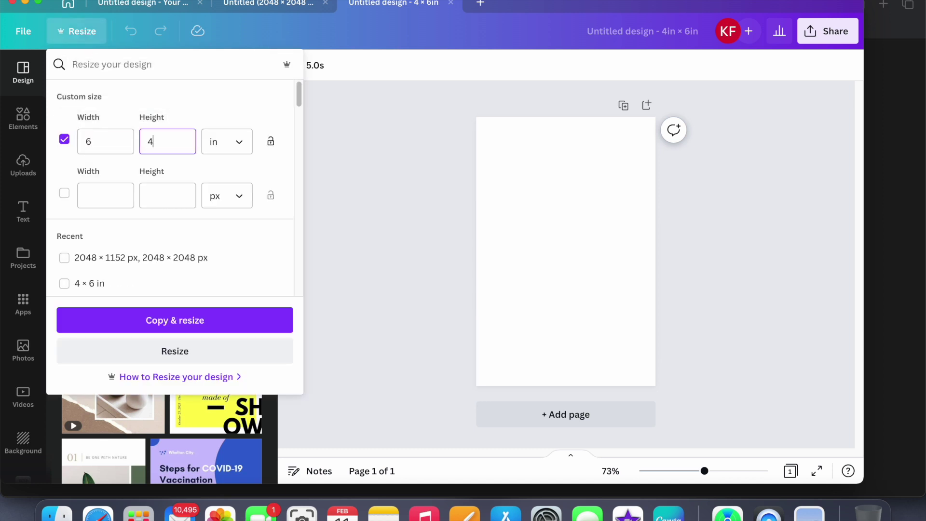
{"action": "left_click", "coordinate": [187, 352]}
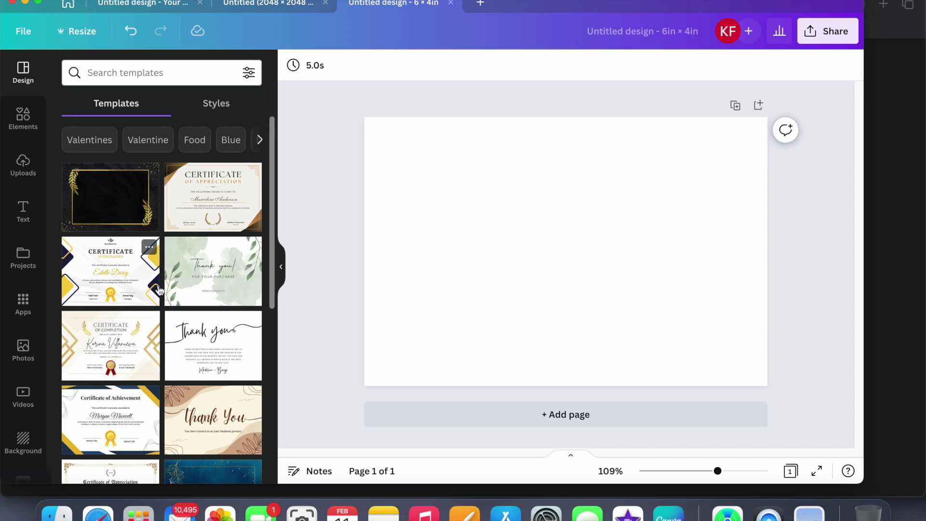
Apply the navy template with gold leaves and a thin gold frame
{"action": "scroll", "coordinate": [159, 289], "scroll_direction": "down", "scroll_amount": 6}
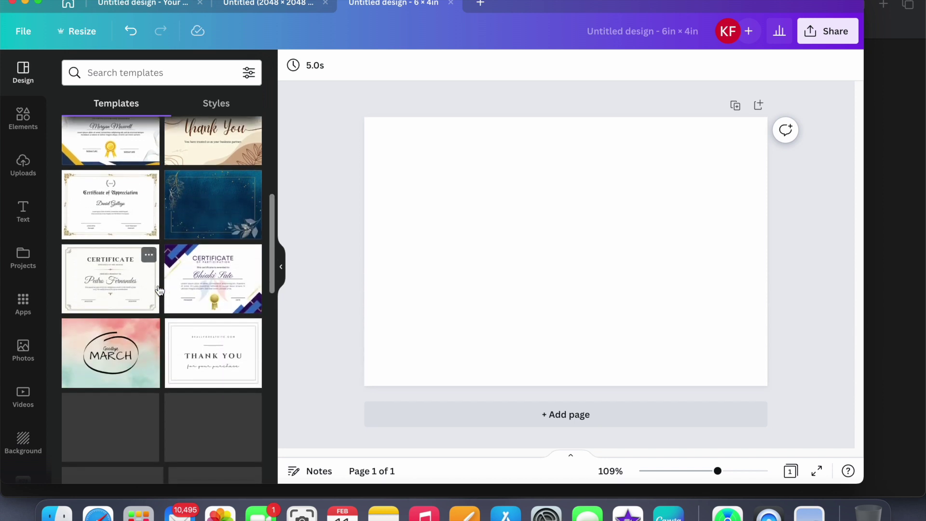
{"action": "left_click", "coordinate": [226, 215]}
{"action": "scroll", "coordinate": [226, 215], "scroll_direction": "up", "scroll_amount": 3}
{"action": "left_click", "coordinate": [589, 329]}
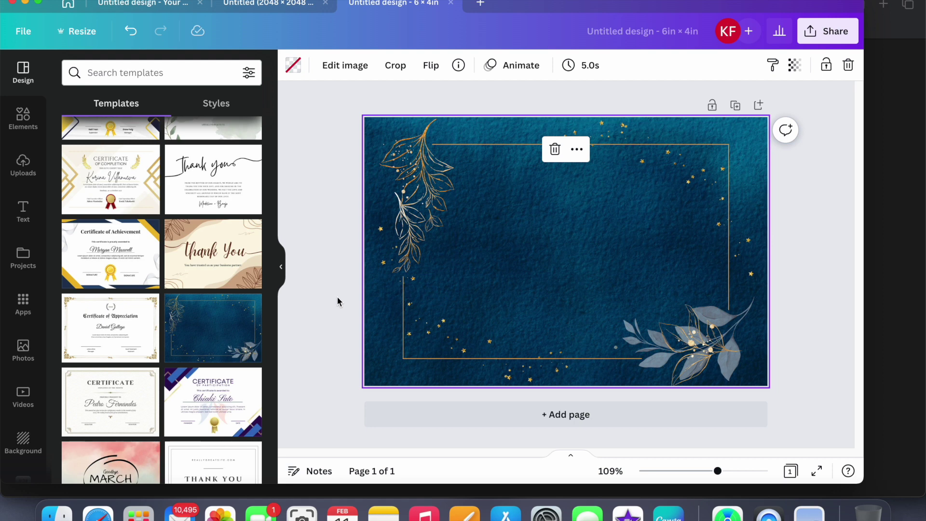
{"action": "left_click", "coordinate": [28, 208]}
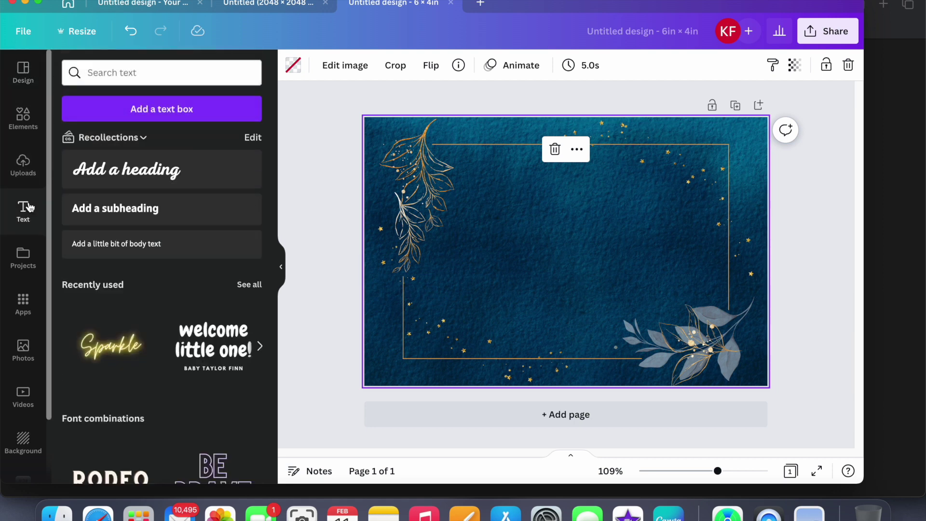
Add a bold white 'Happy Birthday' subheading, enlarged and moved to the top centre
{"action": "left_click", "coordinate": [178, 203]}
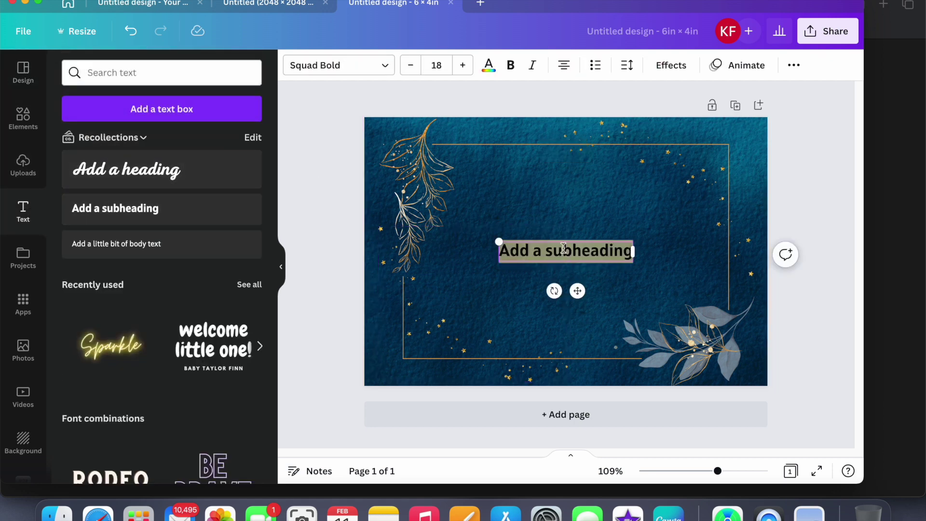
{"action": "type", "text": "Happy Birthday"}
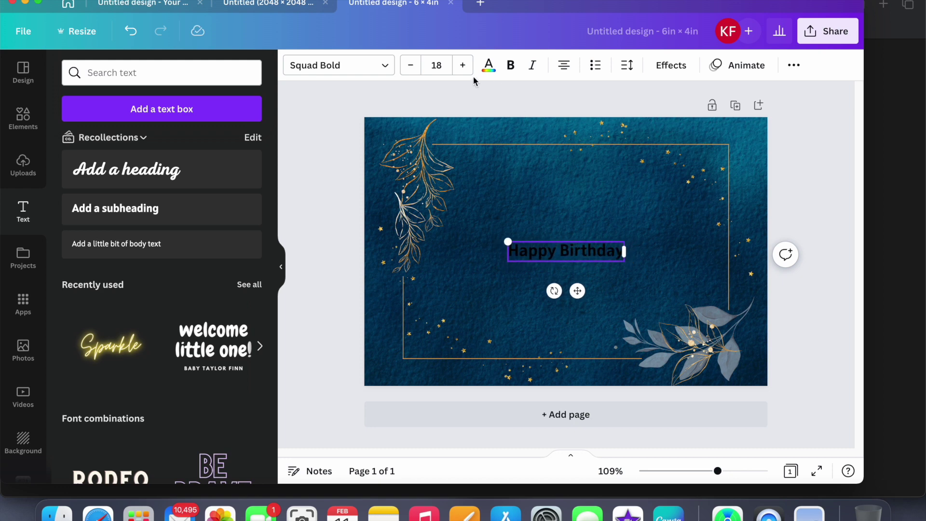
{"action": "left_click", "coordinate": [510, 65]}
{"action": "left_click", "coordinate": [489, 65]}
{"action": "left_click", "coordinate": [178, 237]}
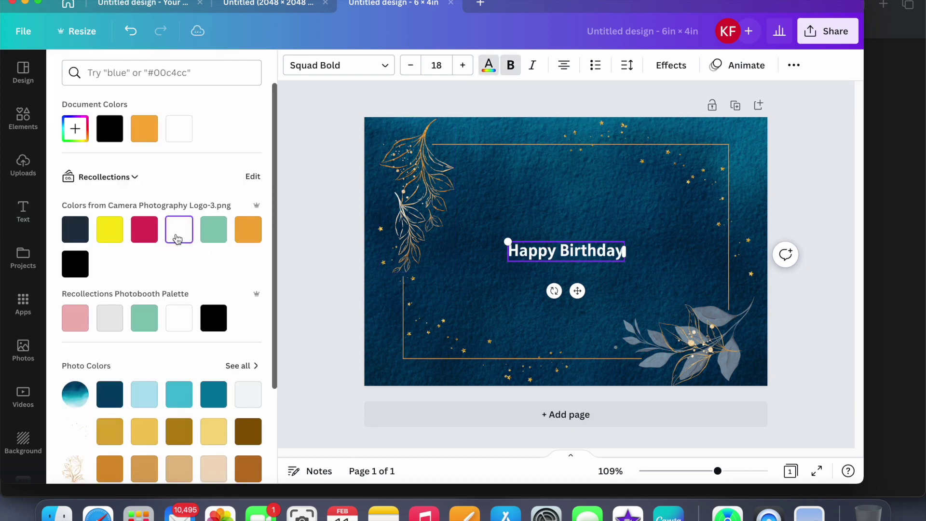
{"action": "left_click_drag", "start_coordinate": [507, 241], "coordinate": [431, 228]}
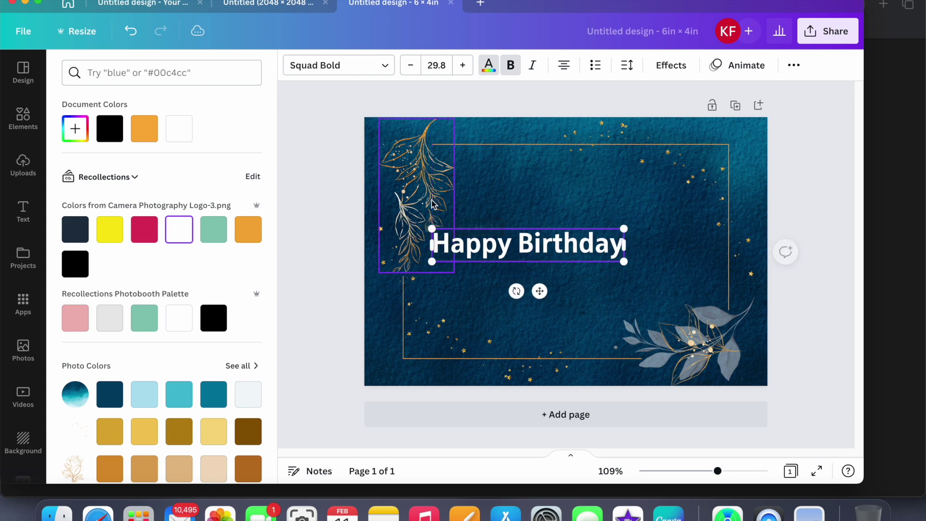
{"action": "left_click_drag", "start_coordinate": [539, 291], "coordinate": [581, 214]}
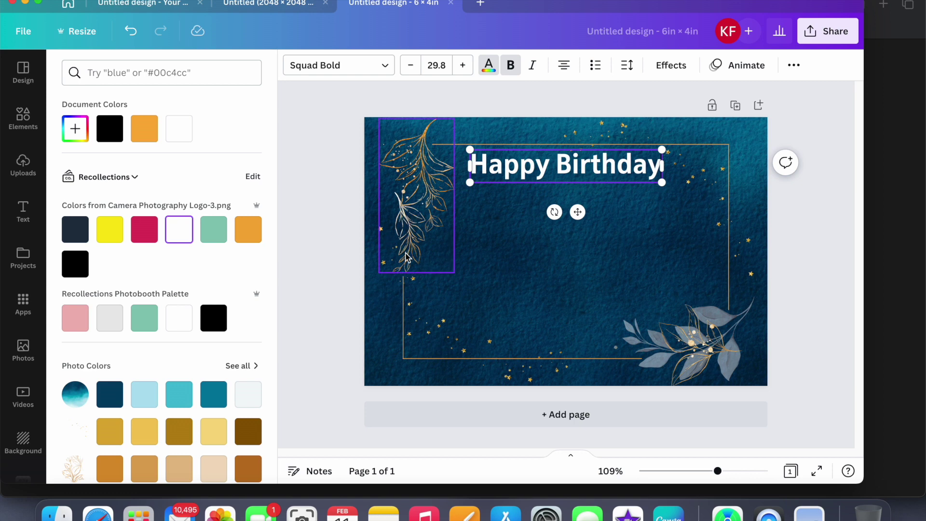
Set the Happy Birthday title's font to Nexa Script
{"action": "left_click", "coordinate": [385, 66]}
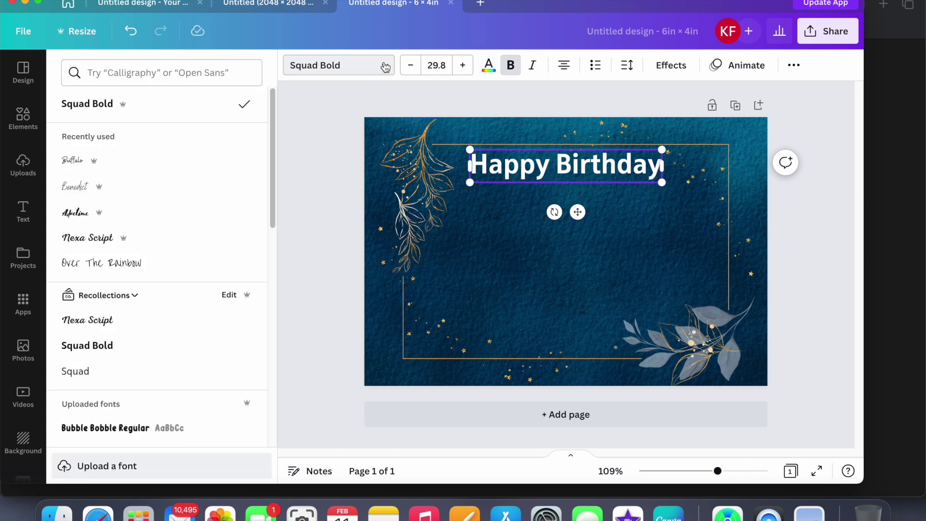
{"action": "left_click", "coordinate": [114, 241]}
{"action": "left_click", "coordinate": [549, 261]}
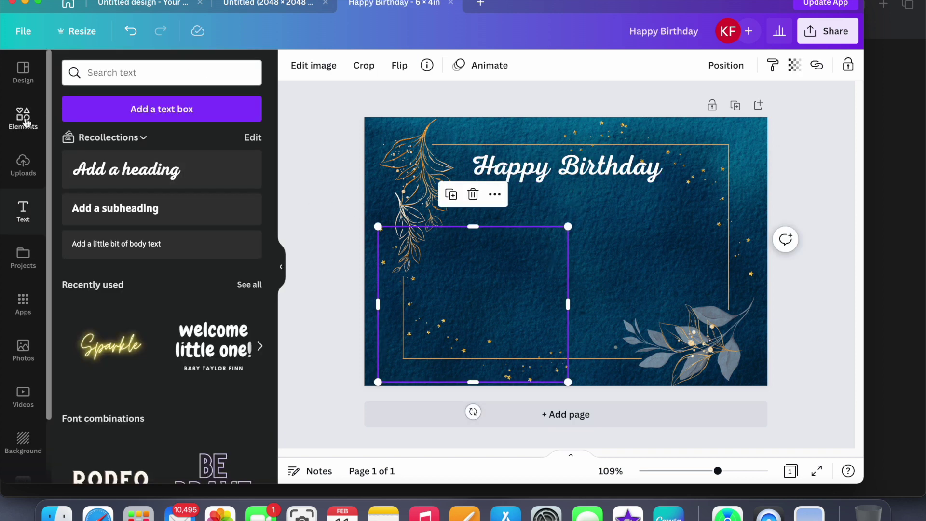
{"action": "left_click", "coordinate": [24, 164]}
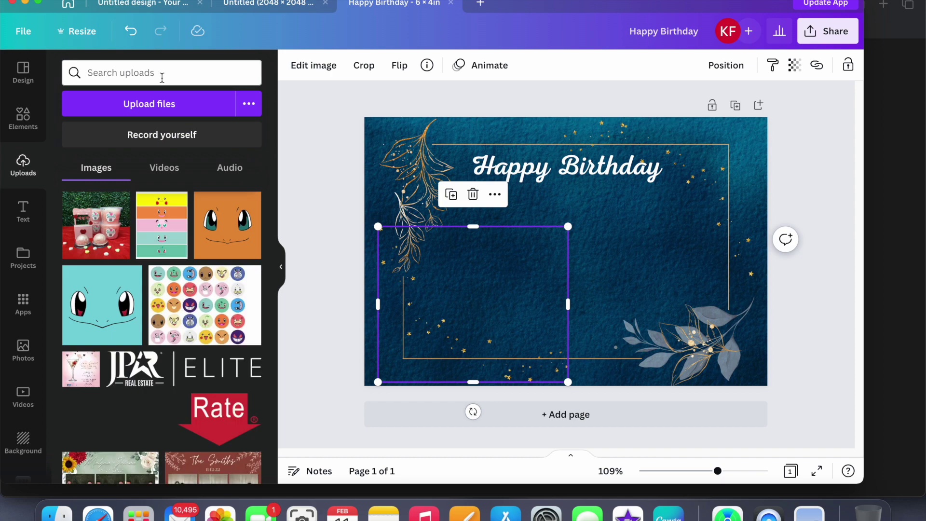
Upload the Corporate Awards PSD file from Downloads
{"action": "left_click", "coordinate": [166, 108]}
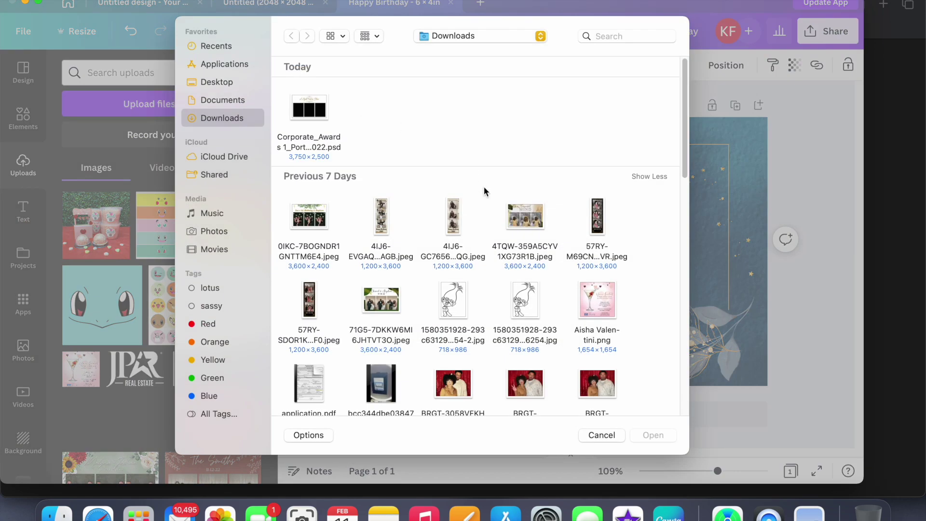
{"action": "left_click", "coordinate": [310, 108]}
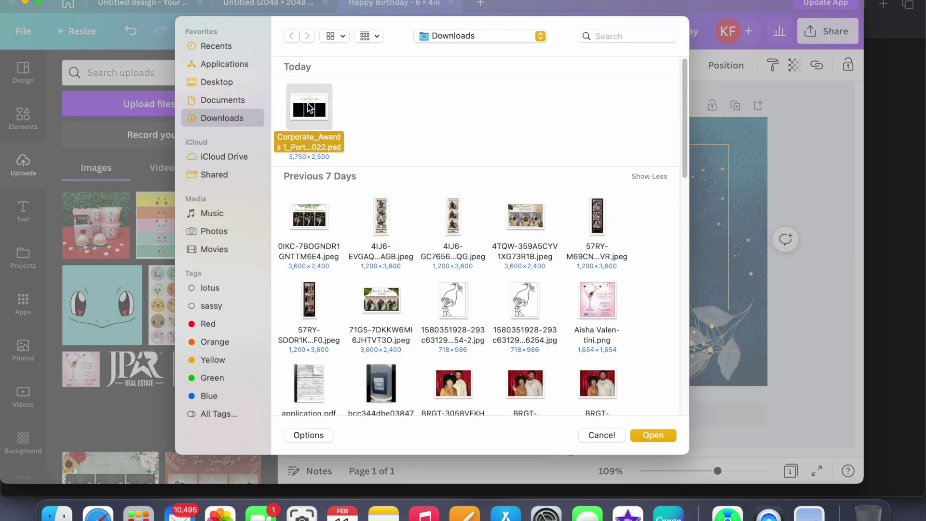
{"action": "left_click", "coordinate": [640, 434]}
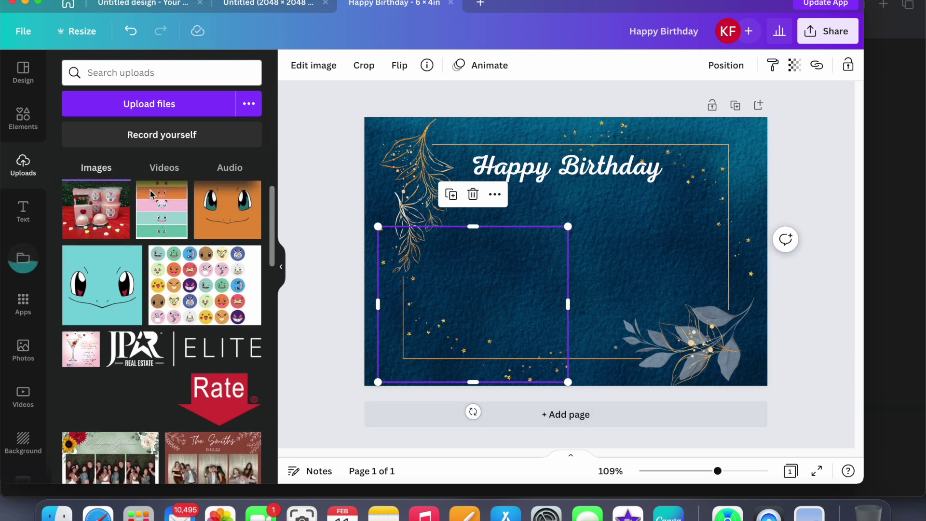
{"action": "left_click", "coordinate": [155, 107]}
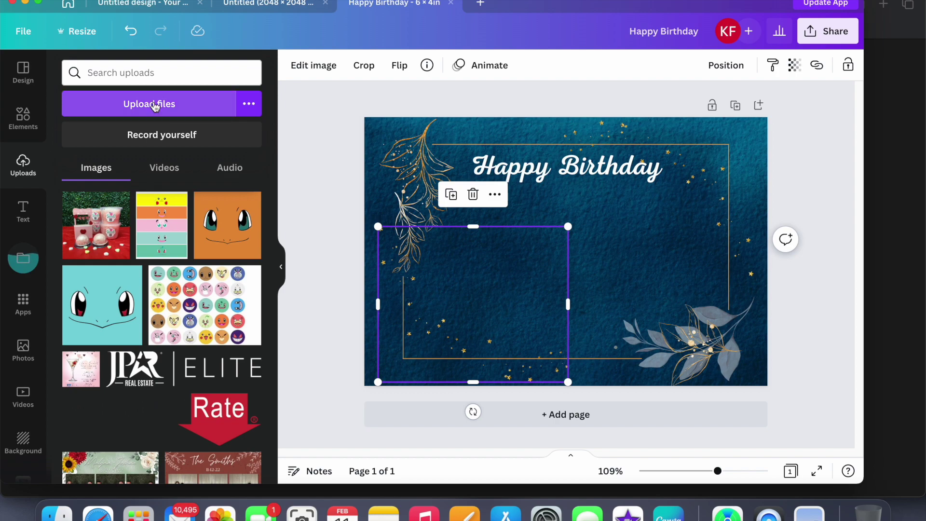
{"action": "left_click", "coordinate": [304, 116]}
{"action": "double_click", "coordinate": [304, 115]}
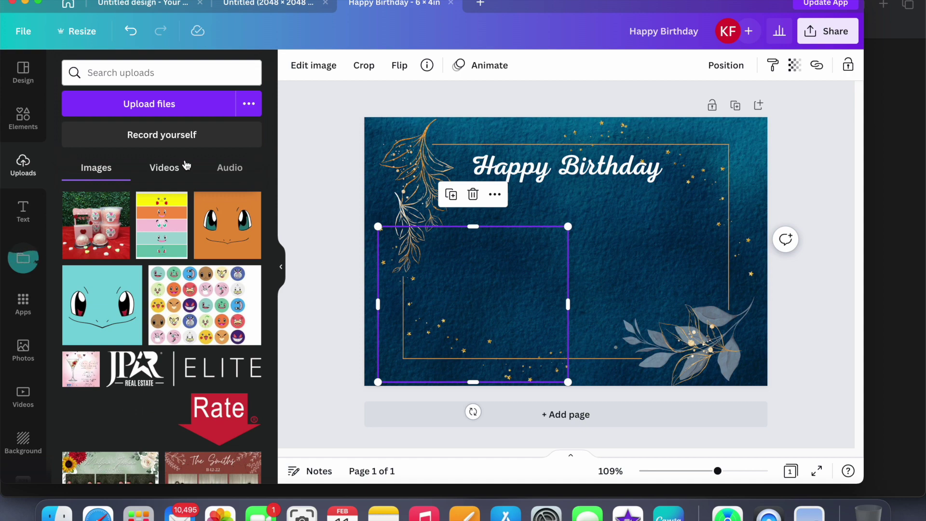
Replace the current page with the saved Corporate_Awards design
{"action": "left_click", "coordinate": [43, 257]}
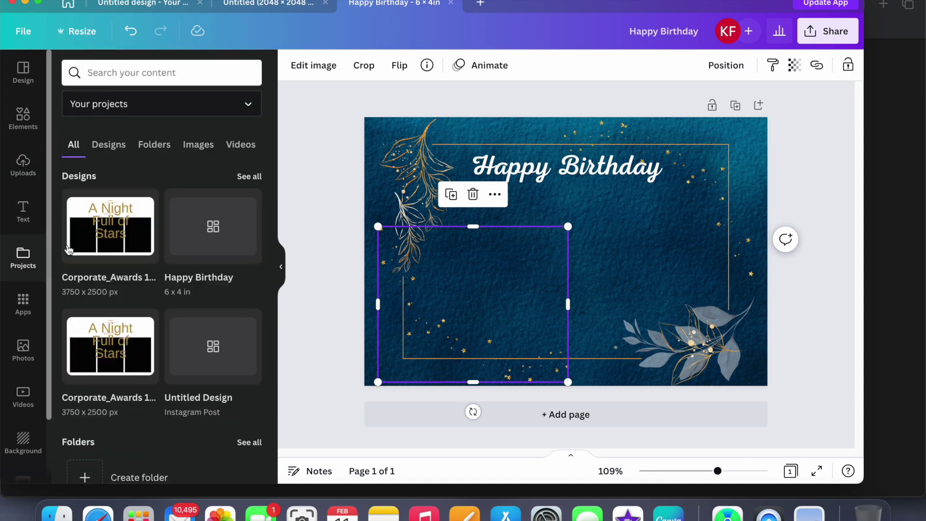
{"action": "left_click", "coordinate": [118, 228]}
{"action": "left_click", "coordinate": [129, 225]}
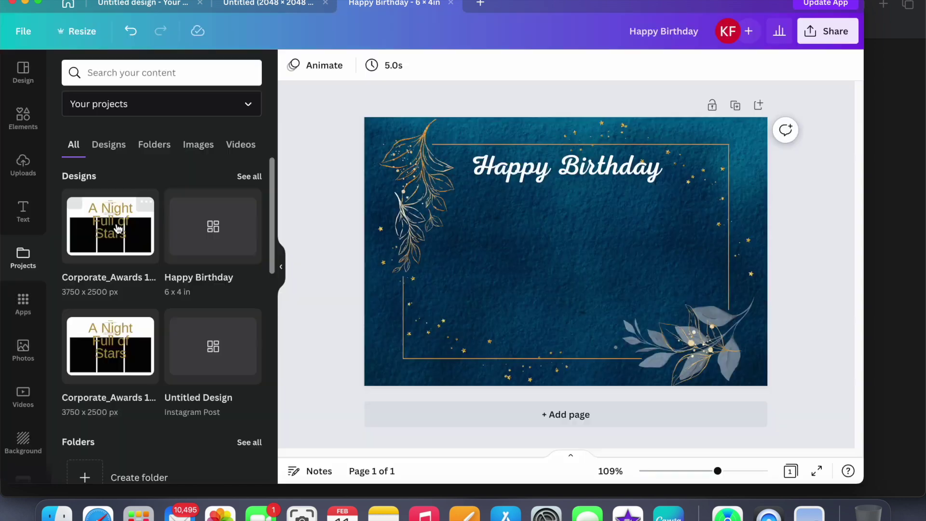
{"action": "left_click", "coordinate": [129, 235]}
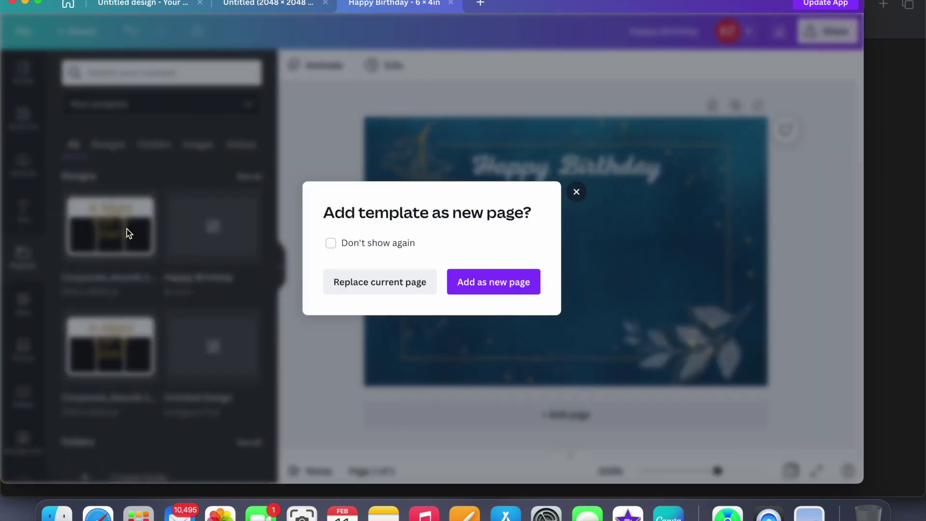
{"action": "left_click", "coordinate": [406, 284]}
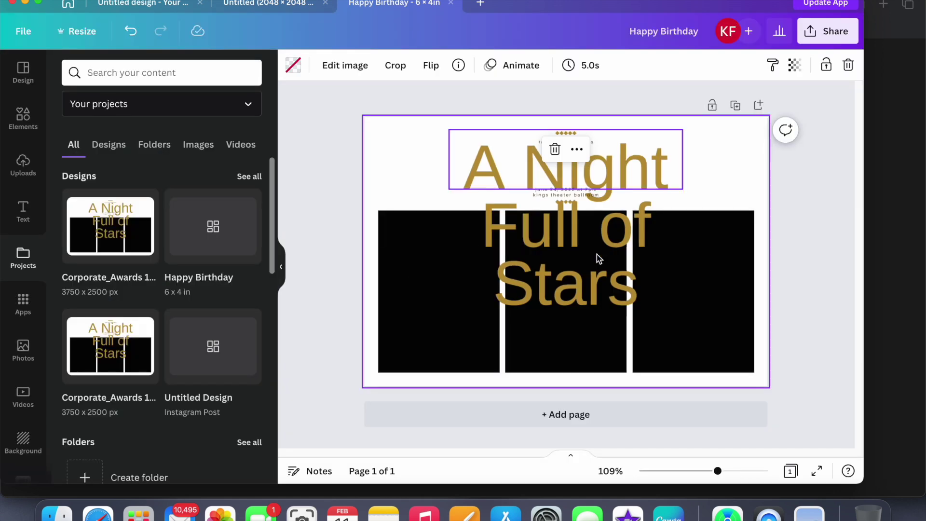
Delete the A Night Full of Stars title text and the date and venue lines
{"action": "left_click", "coordinate": [597, 210]}
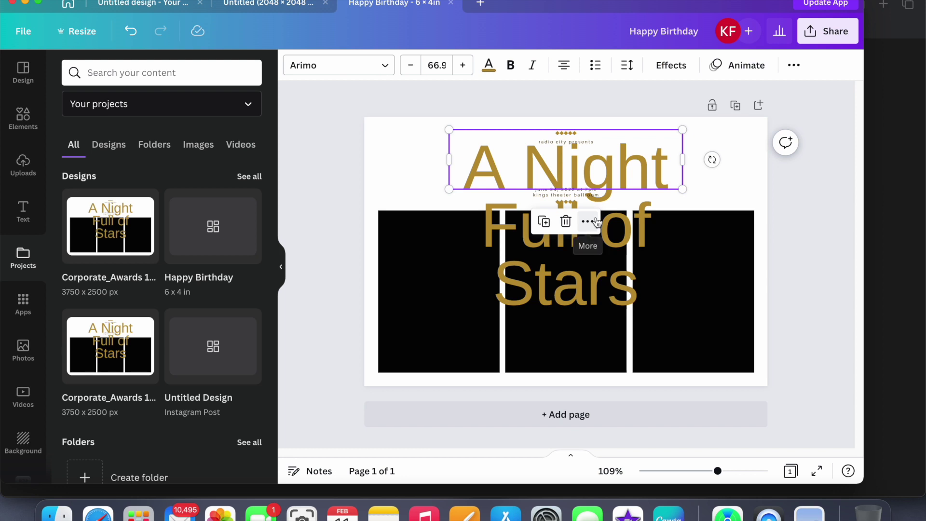
{"action": "left_click", "coordinate": [617, 220]}
{"action": "key", "text": "BackSpace"}
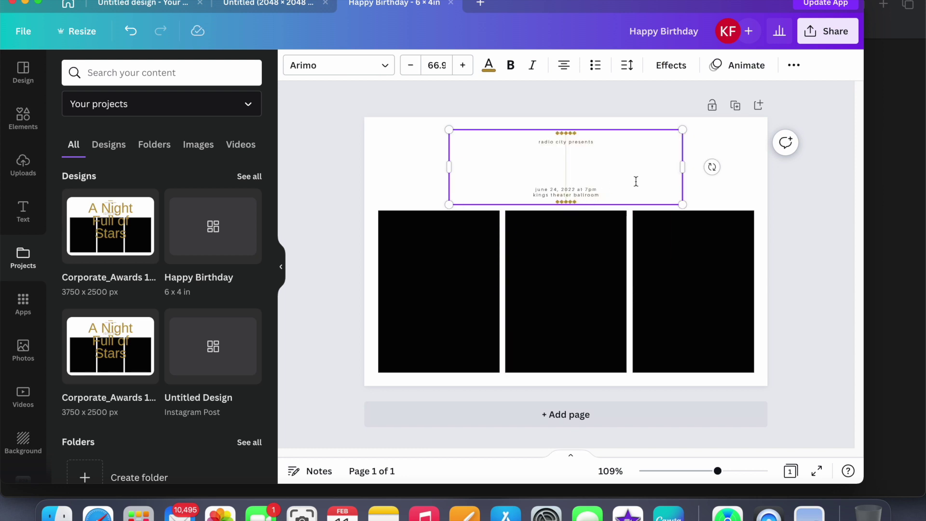
{"action": "left_click", "coordinate": [693, 195]}
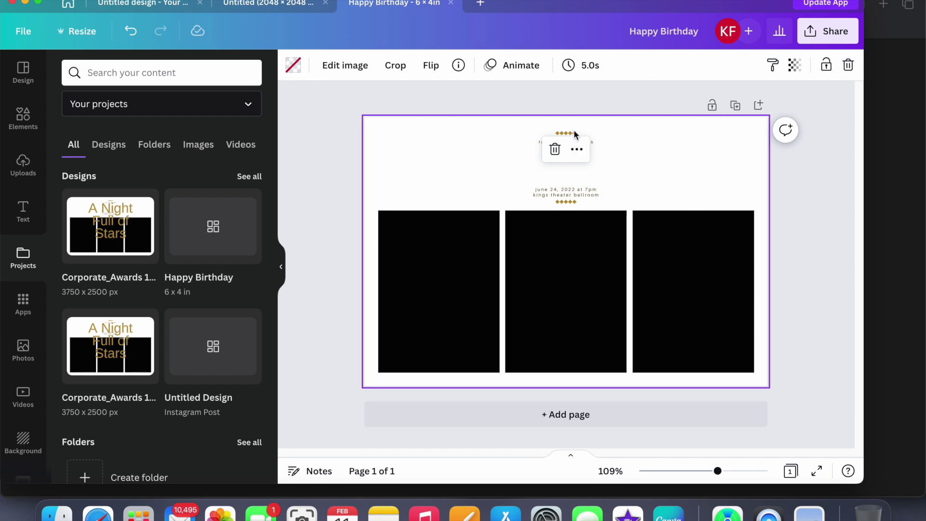
{"action": "left_click", "coordinate": [574, 193]}
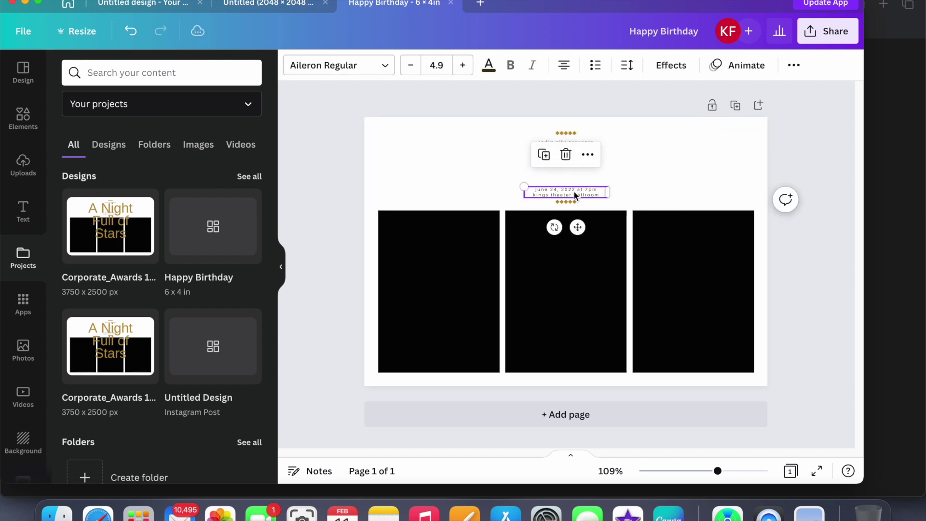
{"action": "left_click", "coordinate": [565, 156]}
Enlarge and centre the 'radio city presents' heading, then retype it as 'Happy Birthday'
{"action": "left_click", "coordinate": [565, 142]}
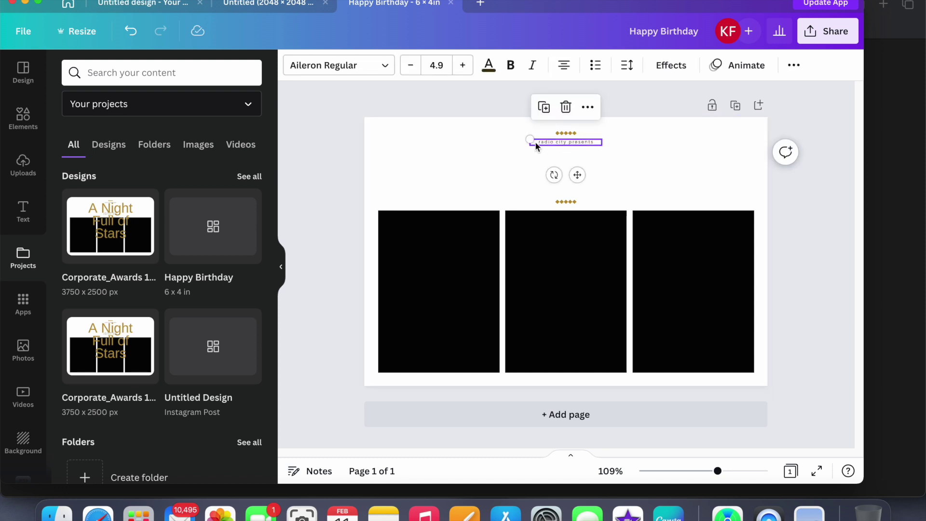
{"action": "left_click_drag", "start_coordinate": [528, 139], "coordinate": [446, 158]}
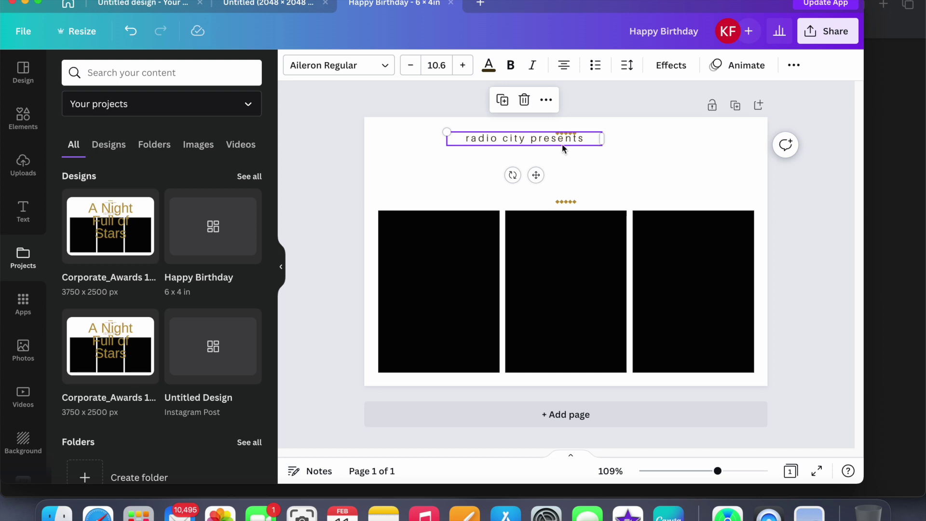
{"action": "left_click_drag", "start_coordinate": [444, 128], "coordinate": [378, 126]}
{"action": "left_click_drag", "start_coordinate": [631, 150], "coordinate": [706, 181]}
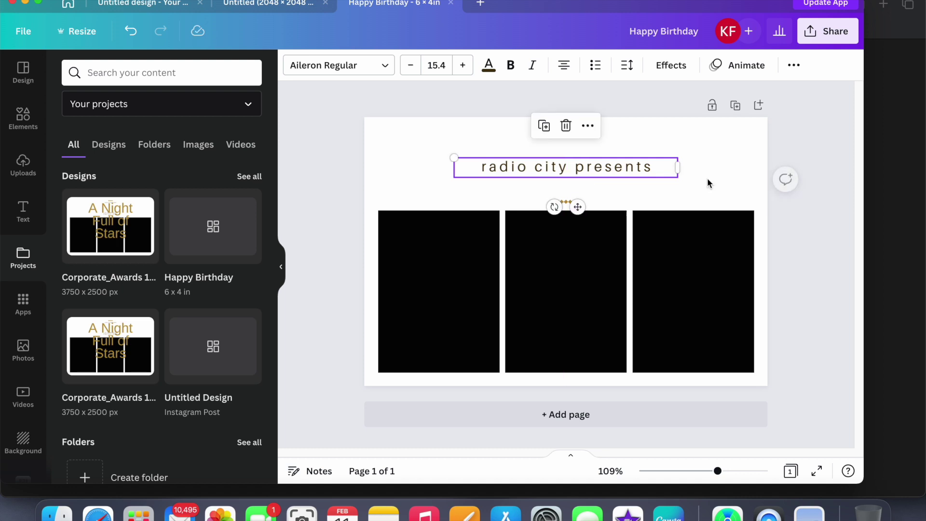
{"action": "double_click", "coordinate": [587, 171]}
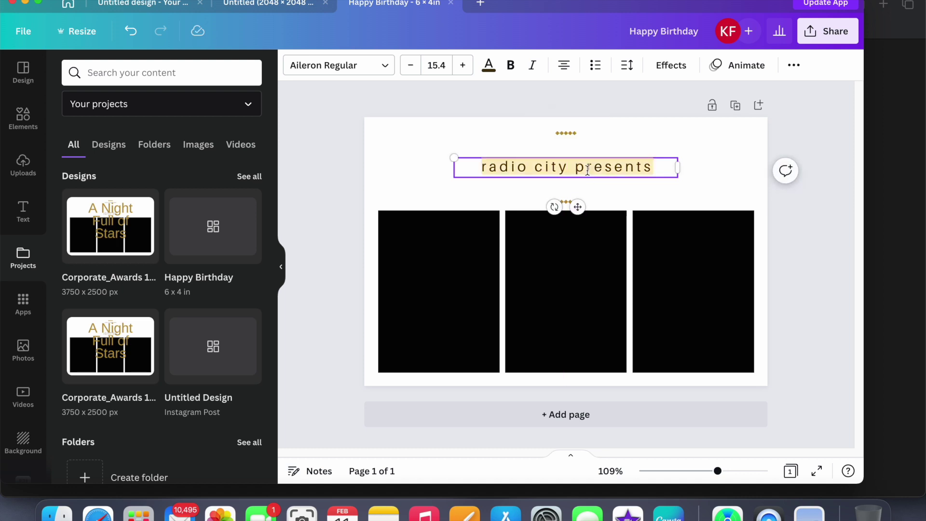
{"action": "type", "text": "Happ"}
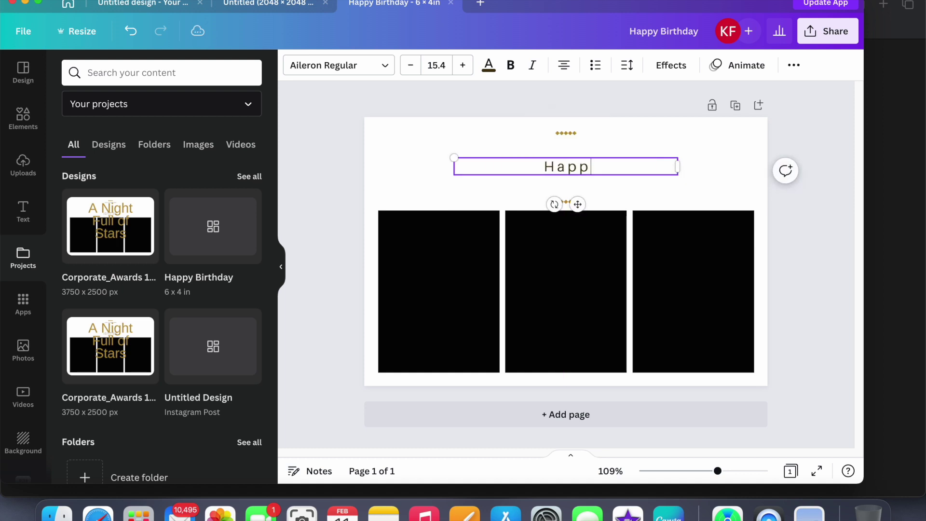
{"action": "type", "text": "y Birthday"}
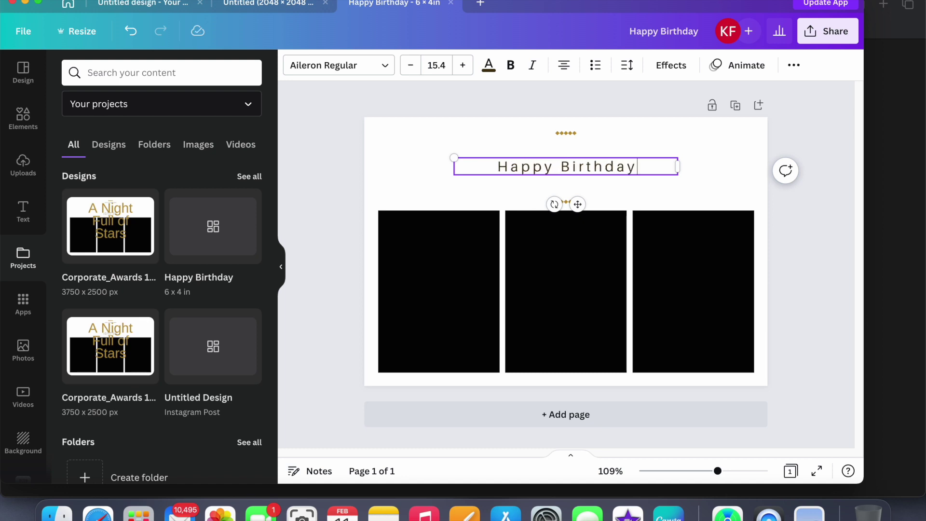
{"action": "left_click", "coordinate": [429, 152]}
{"action": "mouse_move", "coordinate": [76, 206]}
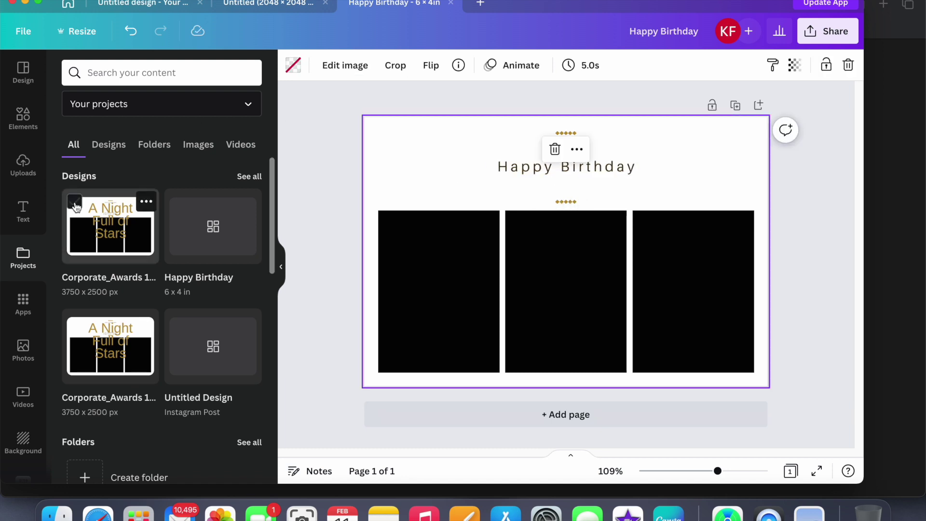
Search Elements for 'birthday' and place the blue confetti birthday photo on the page
{"action": "left_click", "coordinate": [25, 120]}
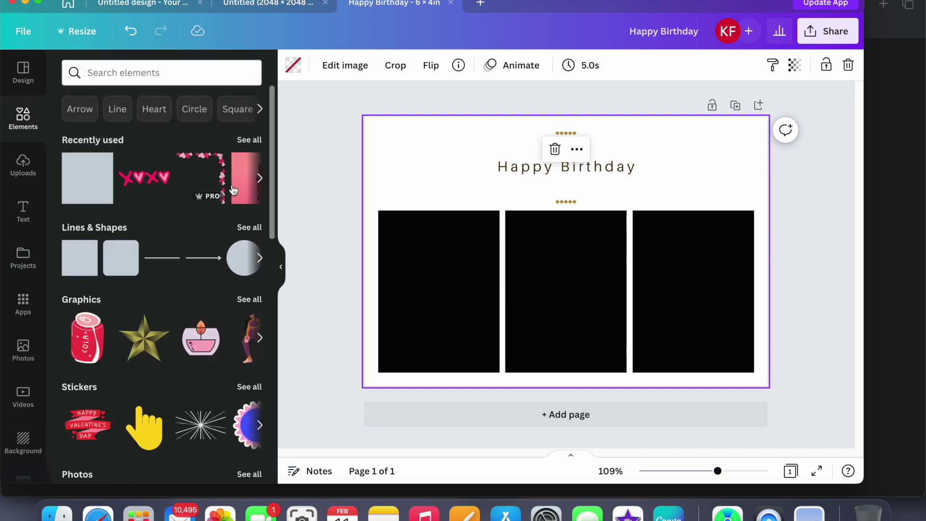
{"action": "scroll", "coordinate": [246, 198], "scroll_direction": "right", "scroll_amount": 2}
{"action": "scroll", "coordinate": [245, 197], "scroll_direction": "right", "scroll_amount": 3}
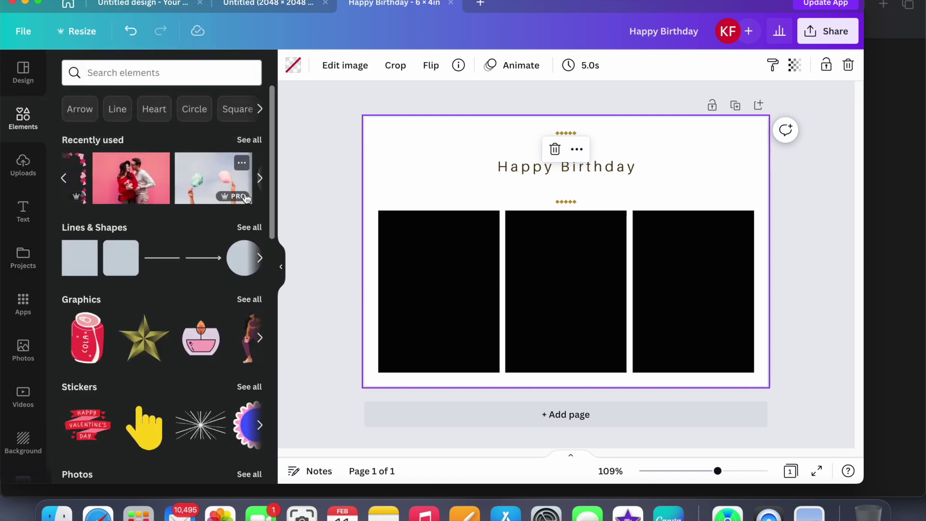
{"action": "left_click", "coordinate": [213, 76]}
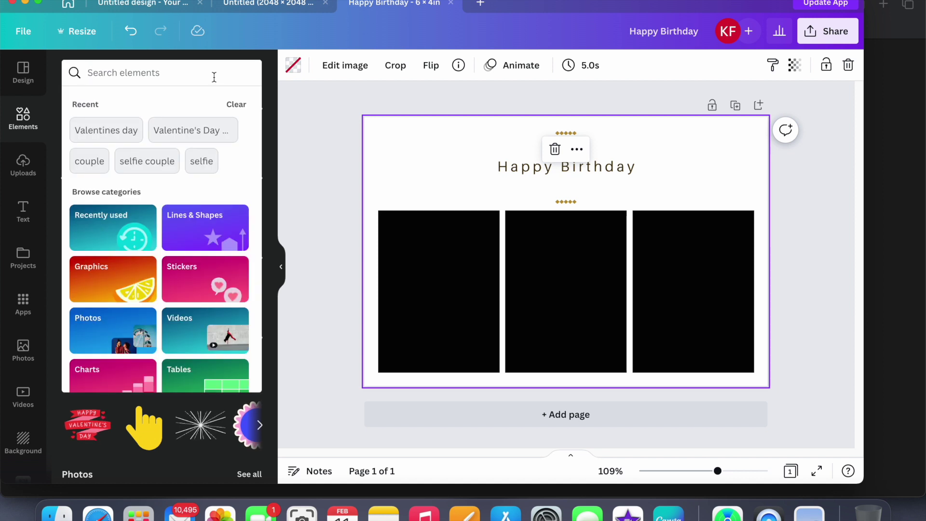
{"action": "type", "text": "birthday"}
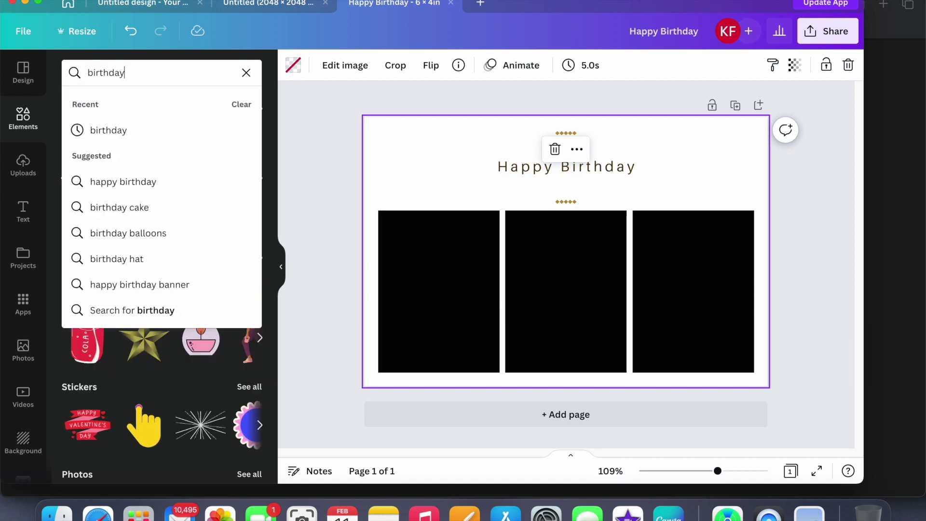
{"action": "key", "text": "Return"}
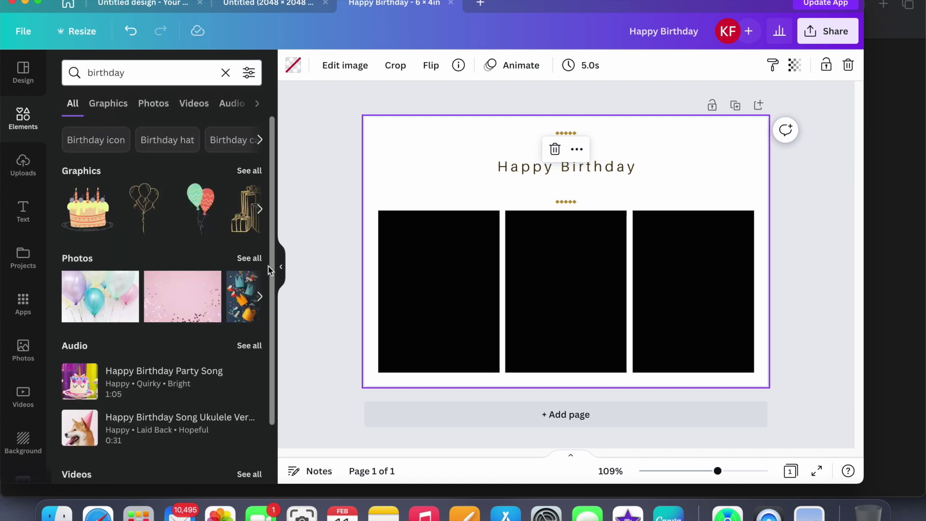
{"action": "left_click", "coordinate": [243, 260]}
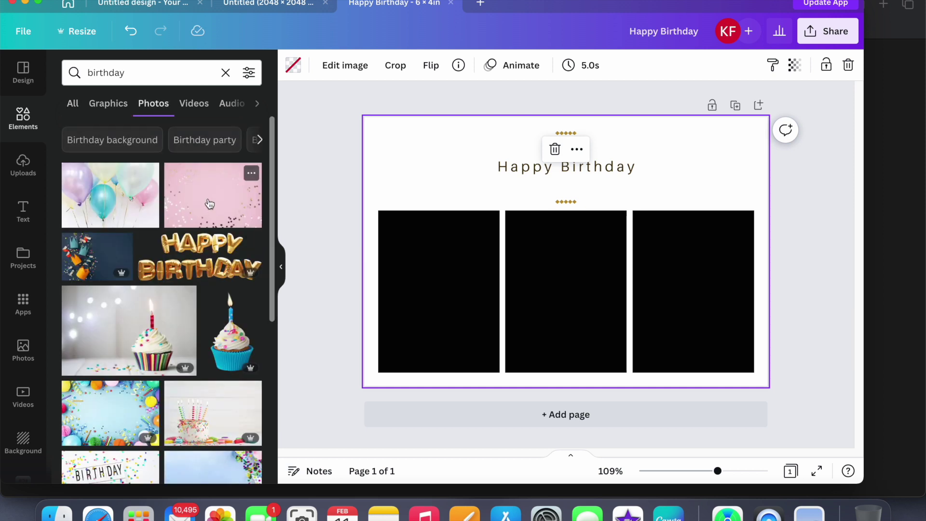
{"action": "left_click", "coordinate": [106, 402]}
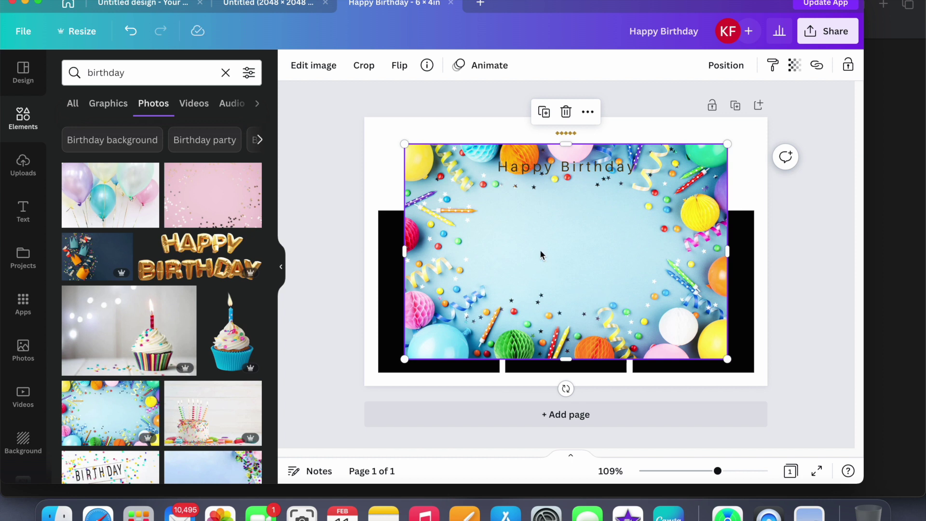
Replace the blue photo with the pink star-confetti photo, stretched to fill the page and sent to back
{"action": "left_click", "coordinate": [566, 112]}
{"action": "left_click", "coordinate": [242, 191]}
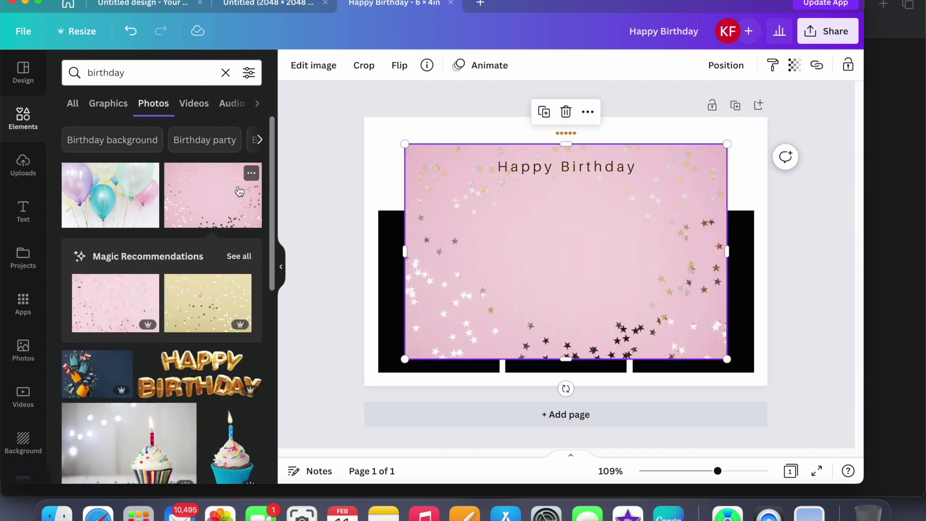
{"action": "left_click_drag", "start_coordinate": [611, 250], "coordinate": [572, 223]}
{"action": "left_click_drag", "start_coordinate": [686, 331], "coordinate": [768, 385]}
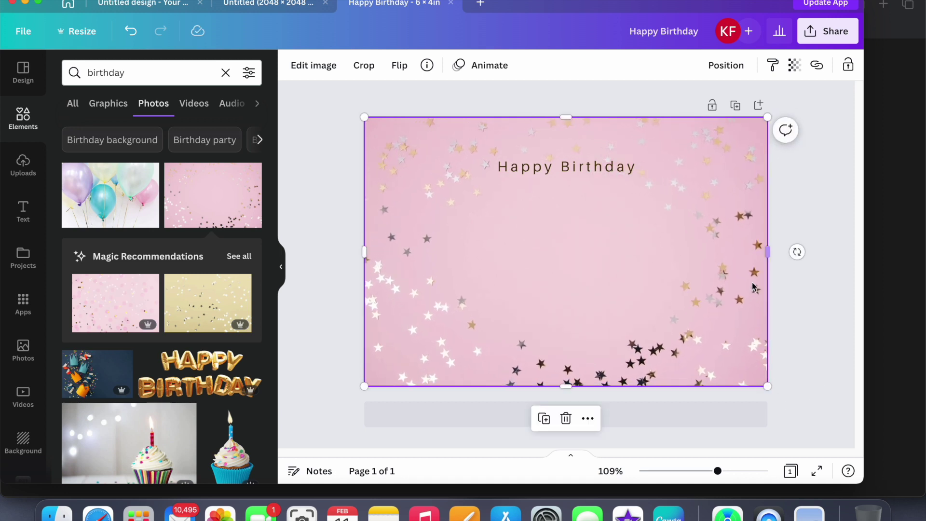
{"action": "left_click", "coordinate": [733, 64]}
{"action": "left_click", "coordinate": [656, 129]}
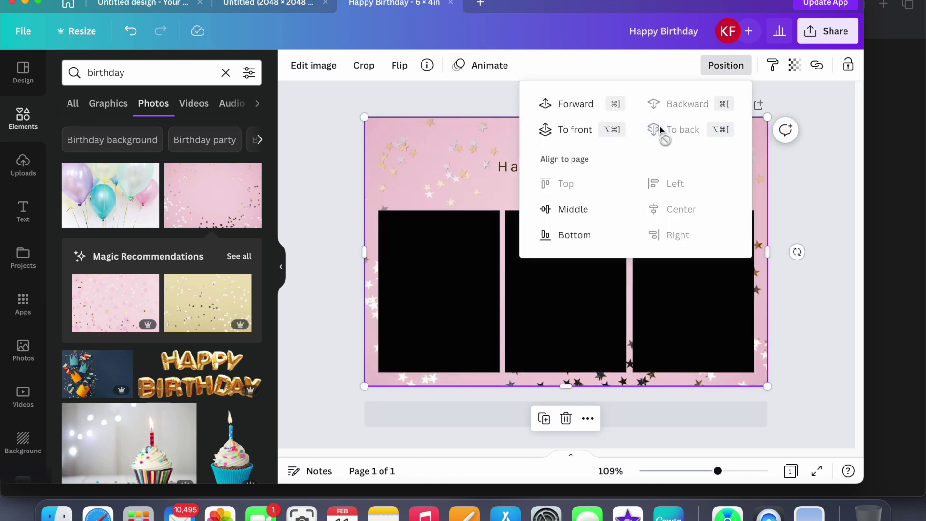
{"action": "left_click", "coordinate": [420, 274]}
Delete the left and middle black photo frames
{"action": "left_click", "coordinate": [422, 275]}
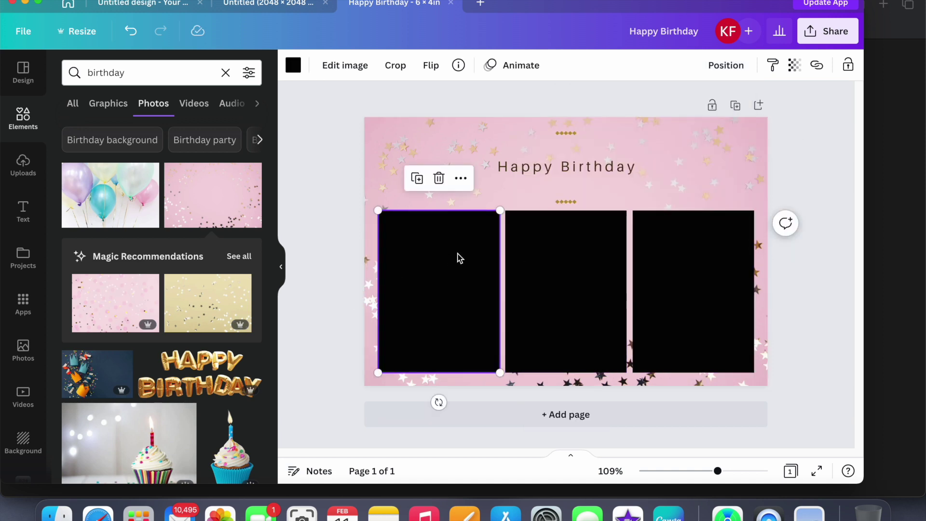
{"action": "key", "text": "Delete"}
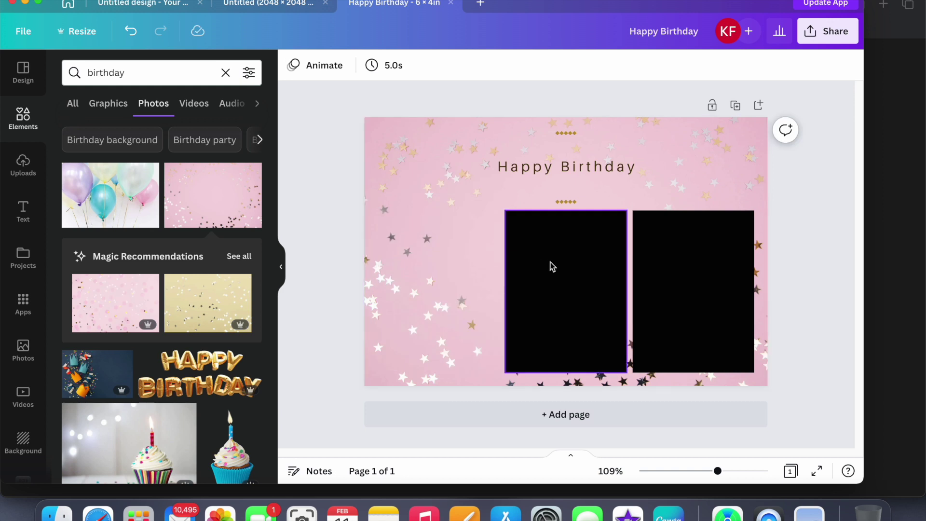
{"action": "left_click", "coordinate": [550, 265]}
{"action": "key", "text": "Delete"}
Delete the right black frame and enlarge the Happy Birthday heading to size 28.9
{"action": "left_click", "coordinate": [672, 270]}
{"action": "key", "text": "Delete"}
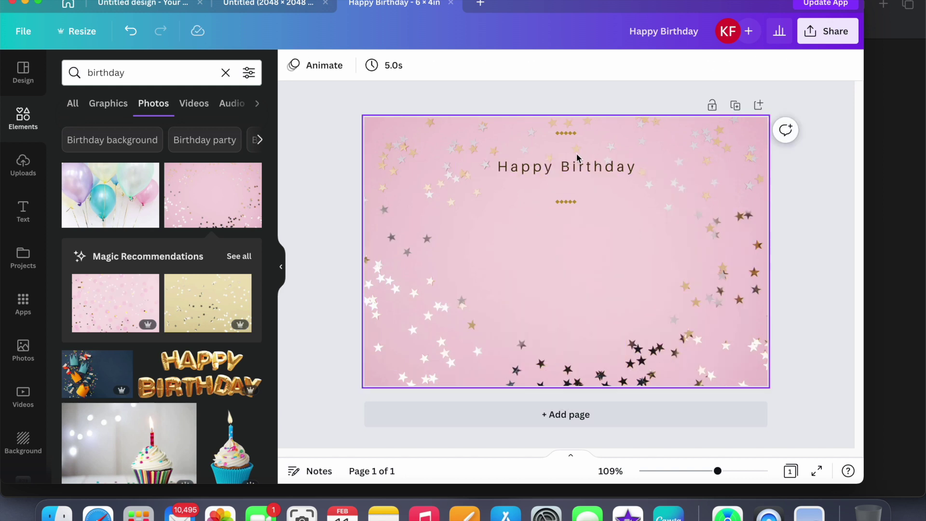
{"action": "left_click", "coordinate": [575, 169]}
{"action": "left_click_drag", "start_coordinate": [453, 158], "coordinate": [354, 150]}
{"action": "left_click_drag", "start_coordinate": [679, 173], "coordinate": [771, 212]}
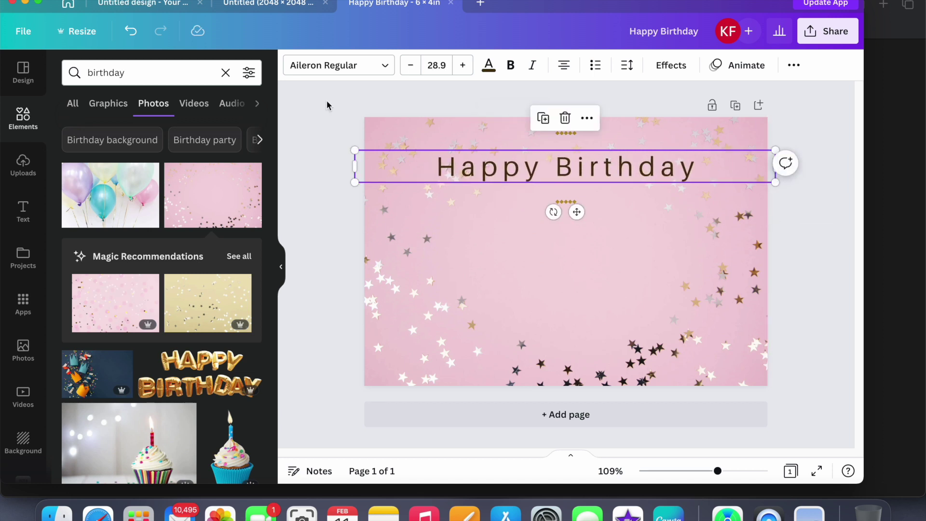
Change the Happy Birthday heading font to Squad Bold
{"action": "left_click", "coordinate": [385, 67]}
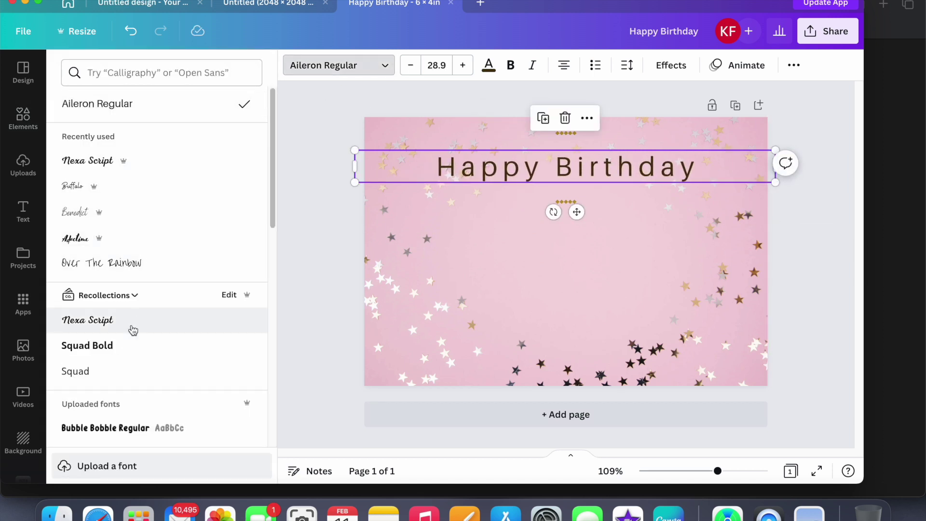
{"action": "left_click", "coordinate": [131, 343]}
{"action": "left_click", "coordinate": [678, 216]}
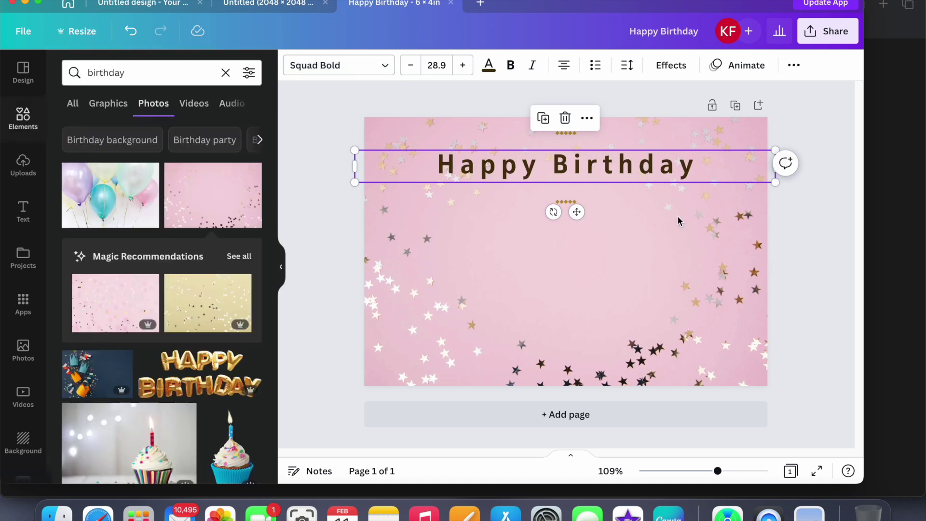
{"action": "left_click", "coordinate": [677, 216]}
Download the design as a PNG to Downloads, declining to replace the existing file
{"action": "left_click", "coordinate": [818, 35]}
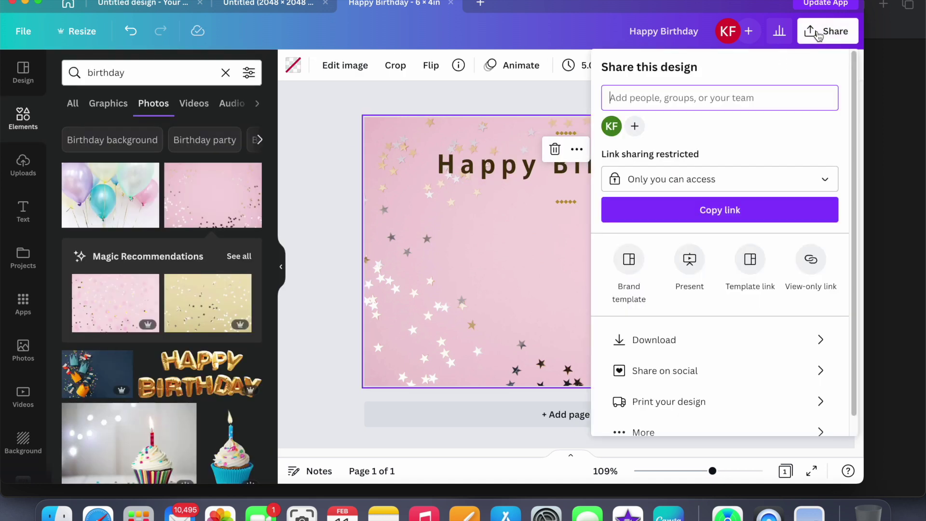
{"action": "left_click", "coordinate": [699, 339]}
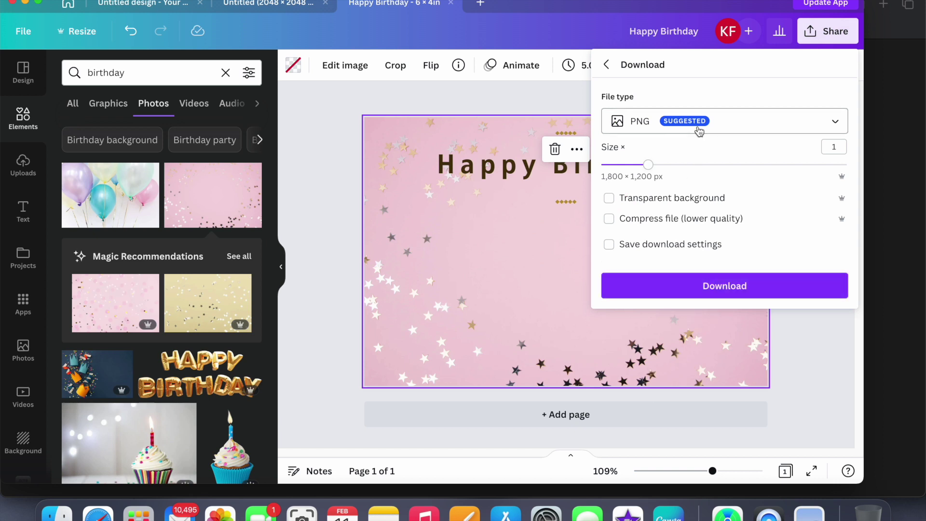
{"action": "left_click", "coordinate": [677, 292]}
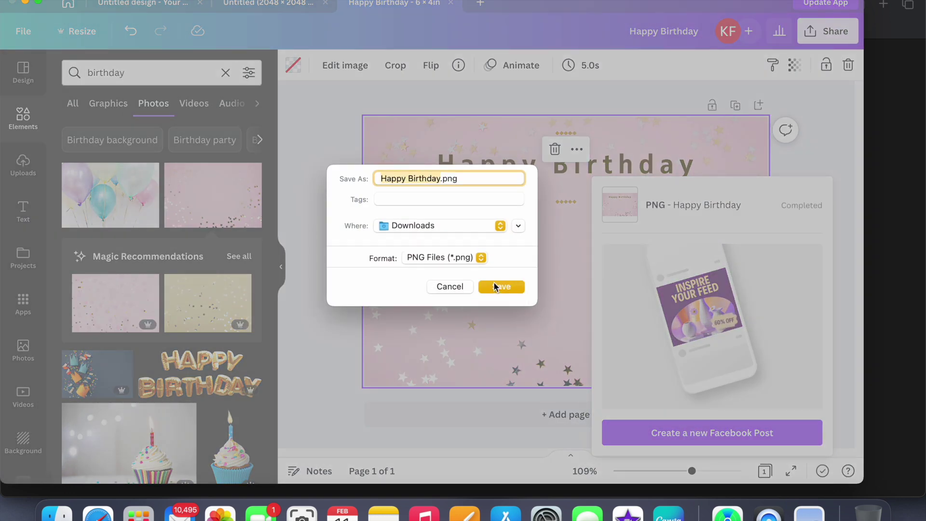
{"action": "left_click", "coordinate": [495, 286]}
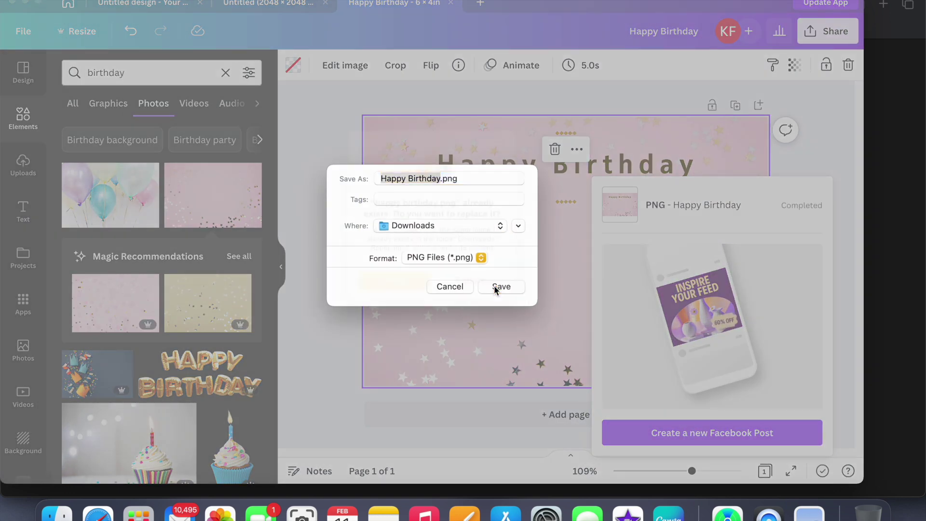
{"action": "left_click", "coordinate": [408, 302]}
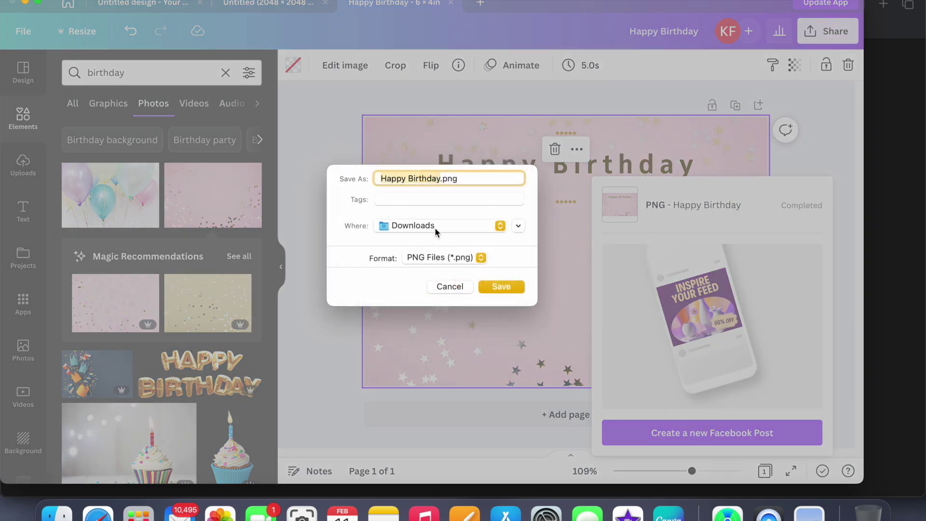
Append 'test' to the file name and save it as 'Happy Birthdaytest.png' in Downloads
{"action": "left_click", "coordinate": [437, 180]}
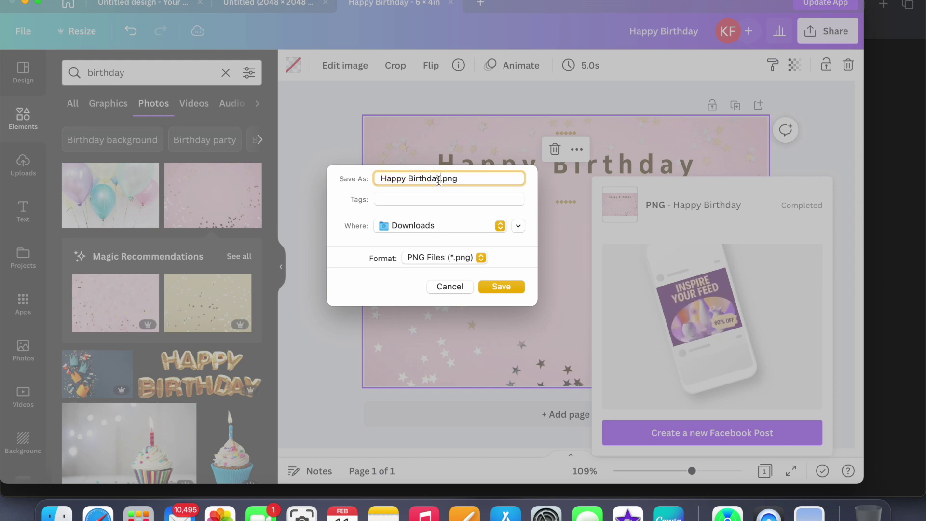
{"action": "type", "text": "test"}
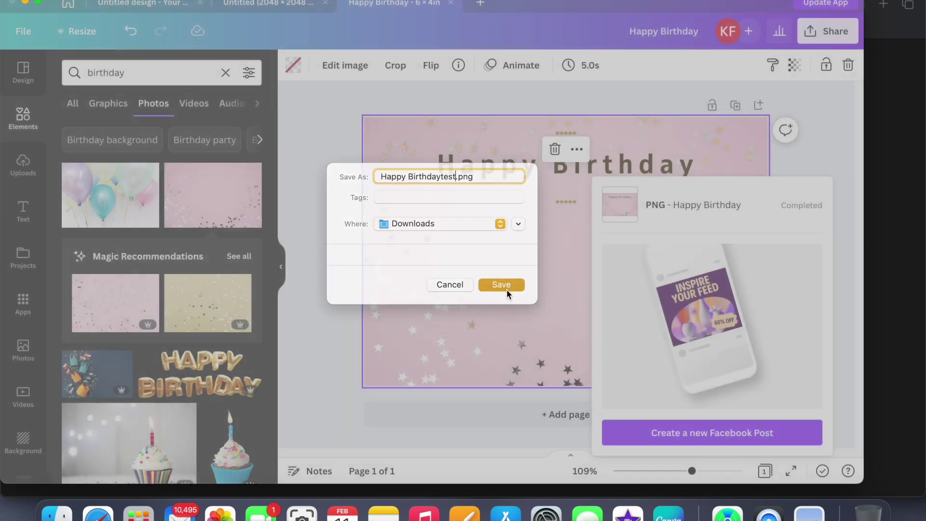
{"action": "left_click", "coordinate": [506, 287]}
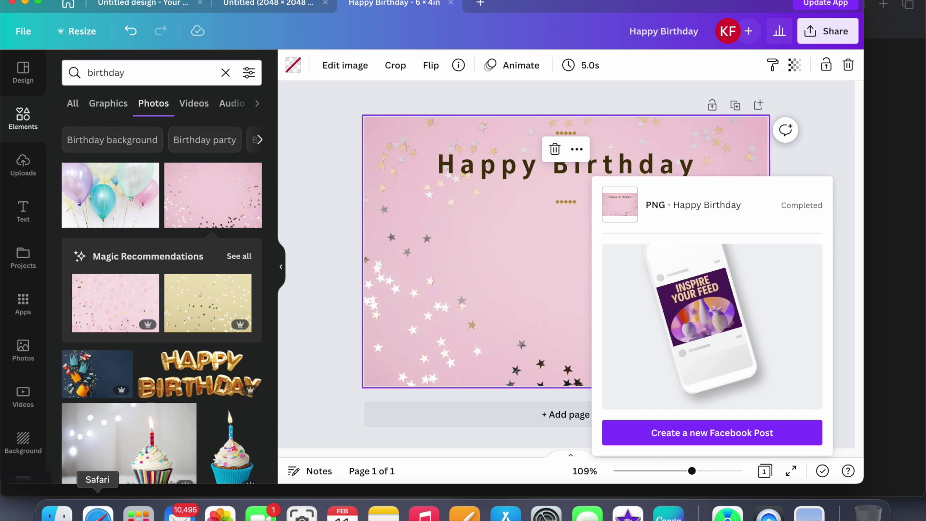
{"action": "left_click", "coordinate": [98, 512]}
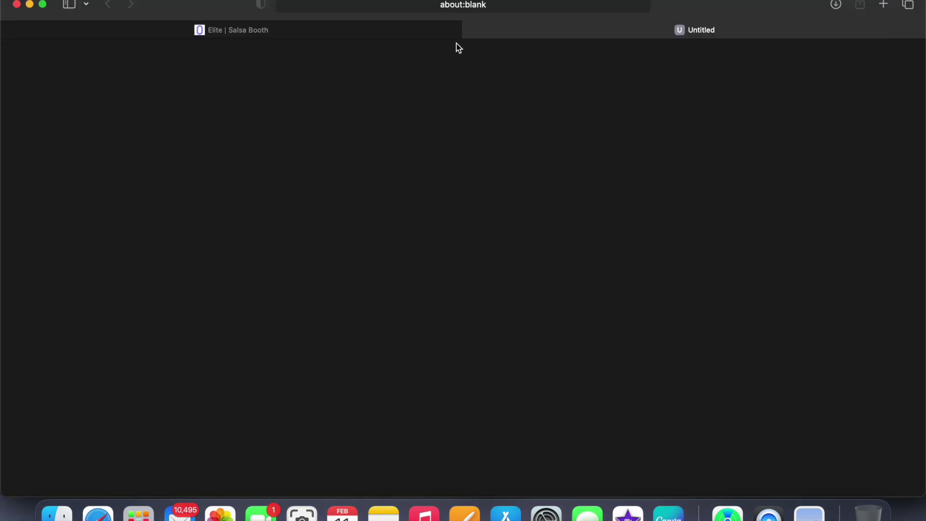
Close the blank browser tab and exit the old Template Editor without saving
{"action": "left_click", "coordinate": [471, 31]}
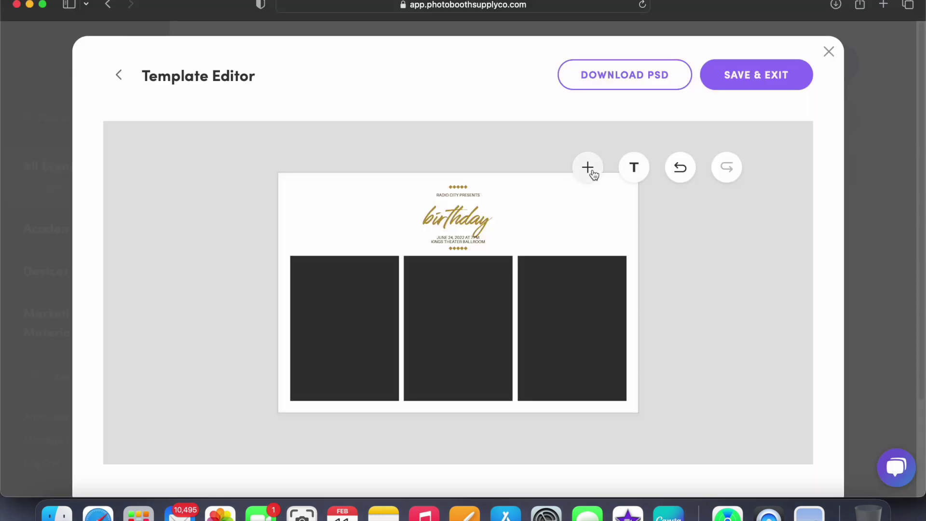
{"action": "left_click", "coordinate": [829, 52]}
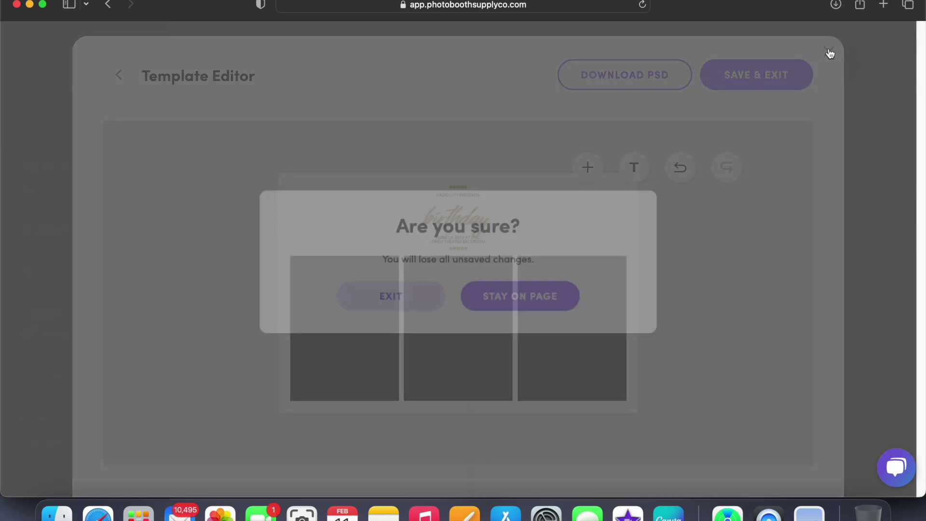
{"action": "left_click", "coordinate": [422, 299]}
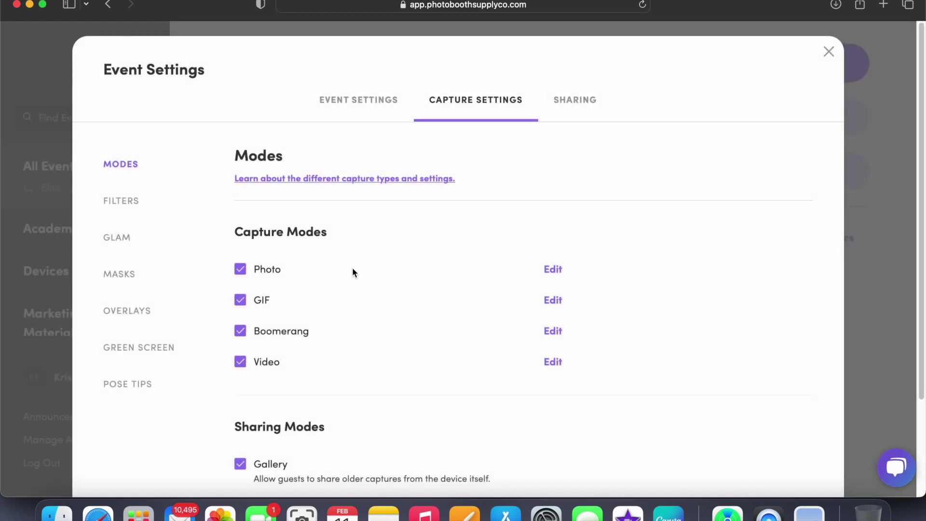
{"action": "right_click", "coordinate": [557, 270]}
{"action": "left_click", "coordinate": [553, 271]}
Create a new Photo template from the library using the blank three-photo 4X6 layout
{"action": "left_click", "coordinate": [550, 269]}
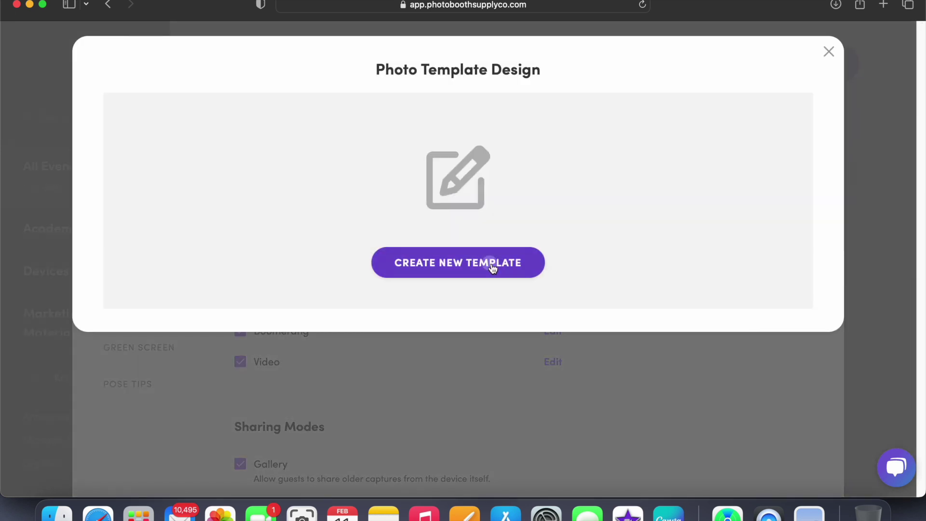
{"action": "left_click", "coordinate": [493, 267]}
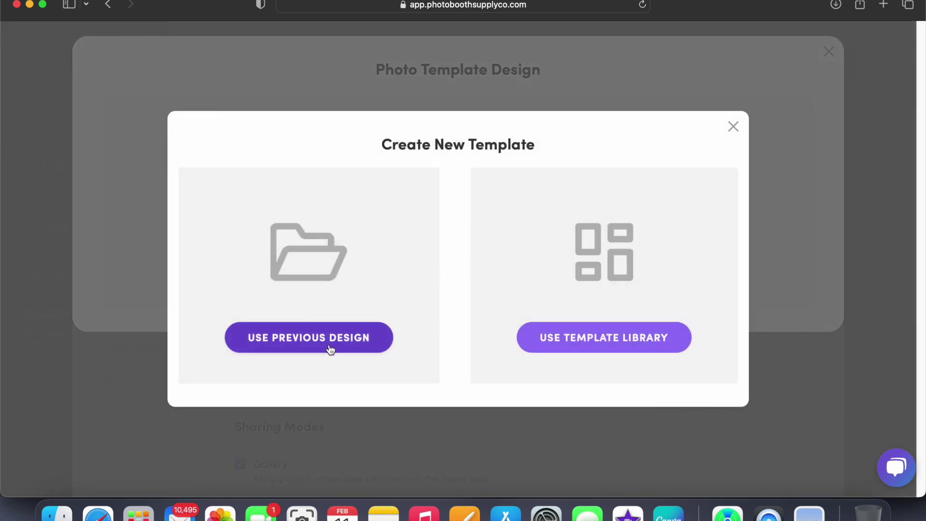
{"action": "left_click", "coordinate": [582, 331]}
{"action": "scroll", "coordinate": [365, 330], "scroll_direction": "down", "scroll_amount": 3}
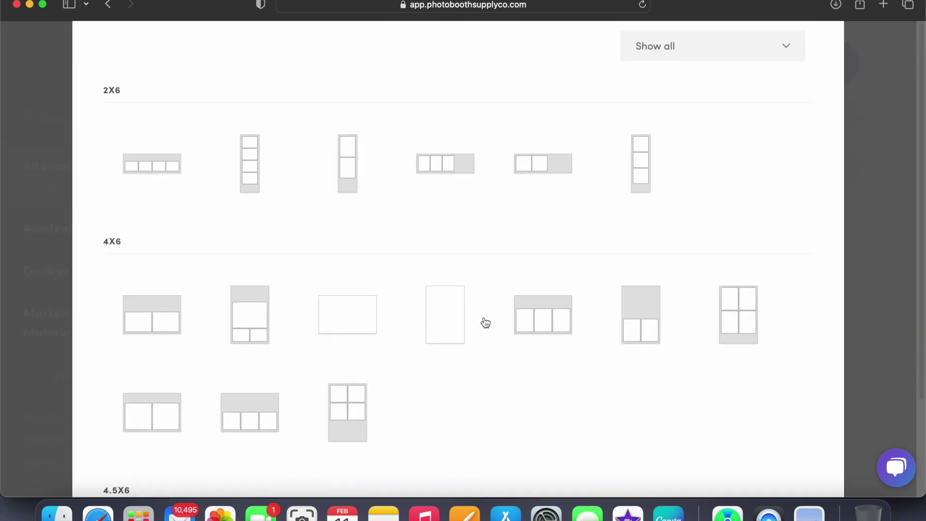
{"action": "left_click", "coordinate": [517, 320]}
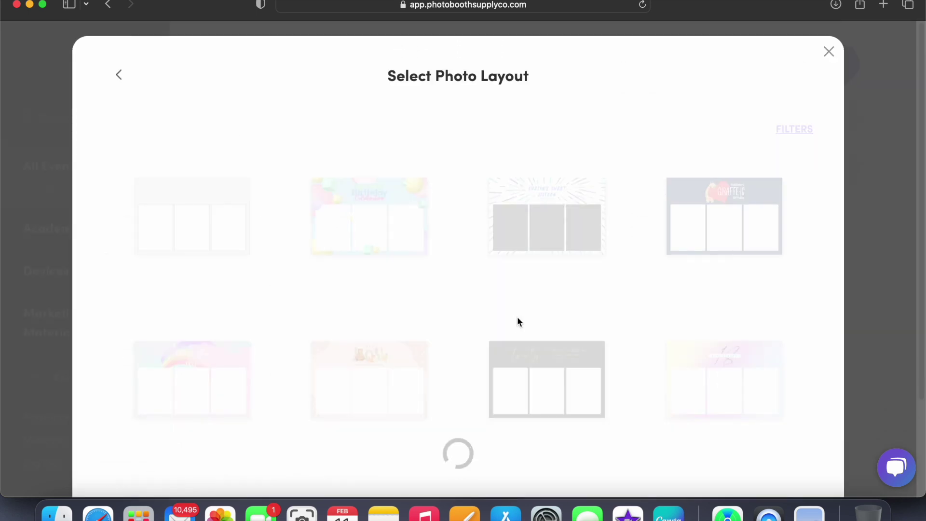
{"action": "left_click", "coordinate": [206, 203]}
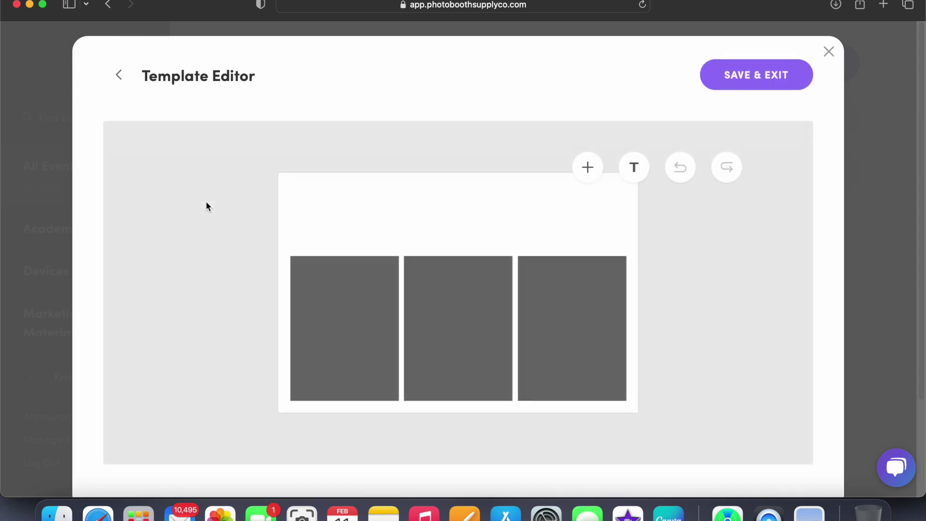
Upload 'Happy Birthdaytest.png' as the template background, then save and exit the editor
{"action": "left_click", "coordinate": [587, 168]}
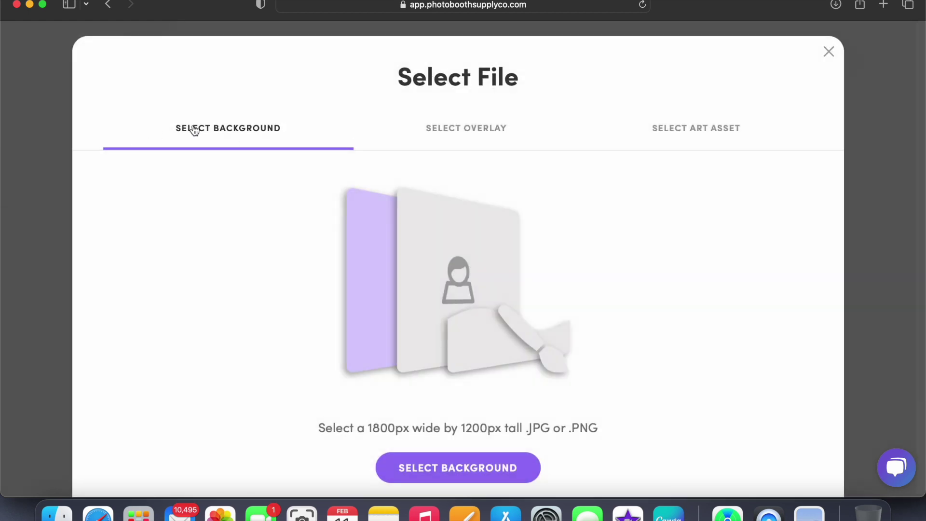
{"action": "left_click", "coordinate": [444, 471]}
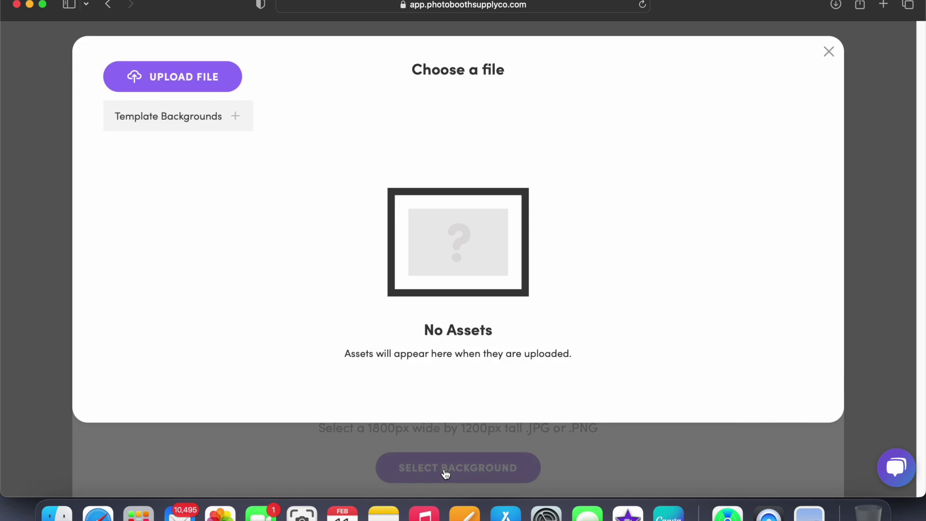
{"action": "left_click", "coordinate": [215, 77]}
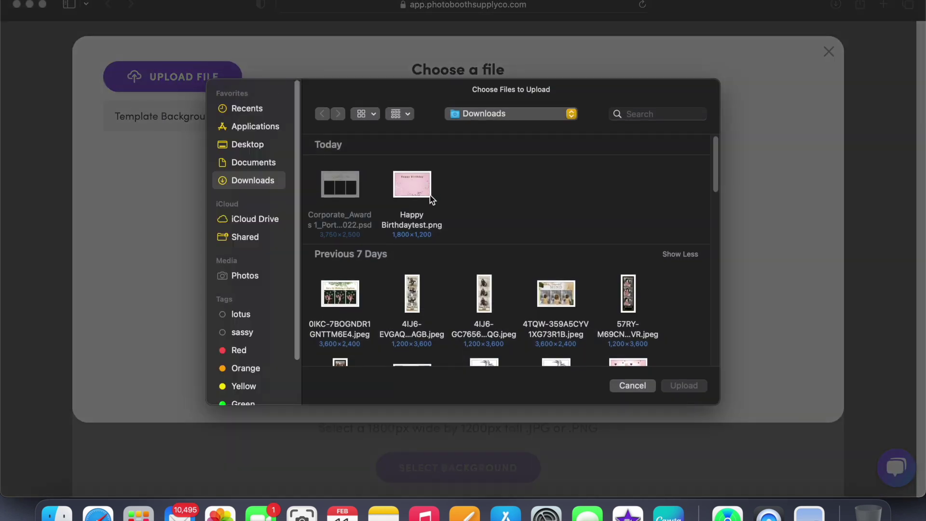
{"action": "left_click", "coordinate": [410, 191]}
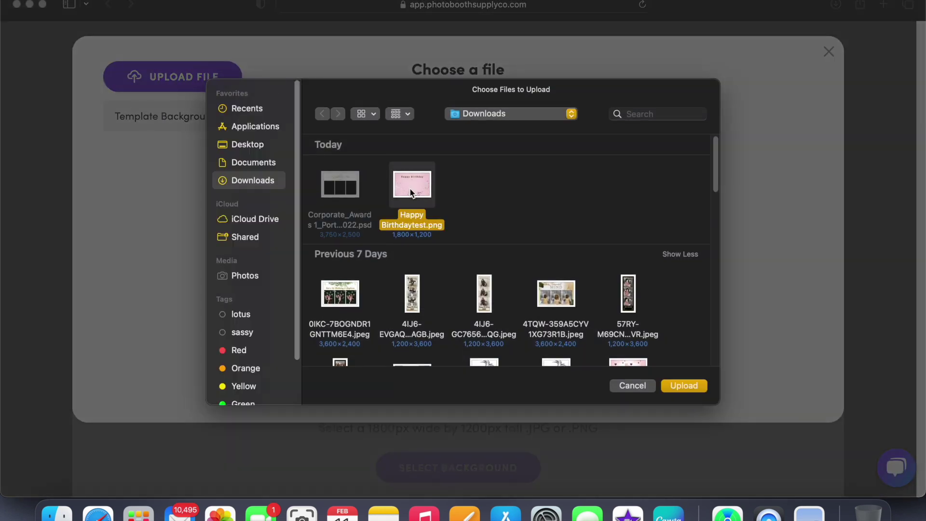
{"action": "left_click", "coordinate": [690, 387]}
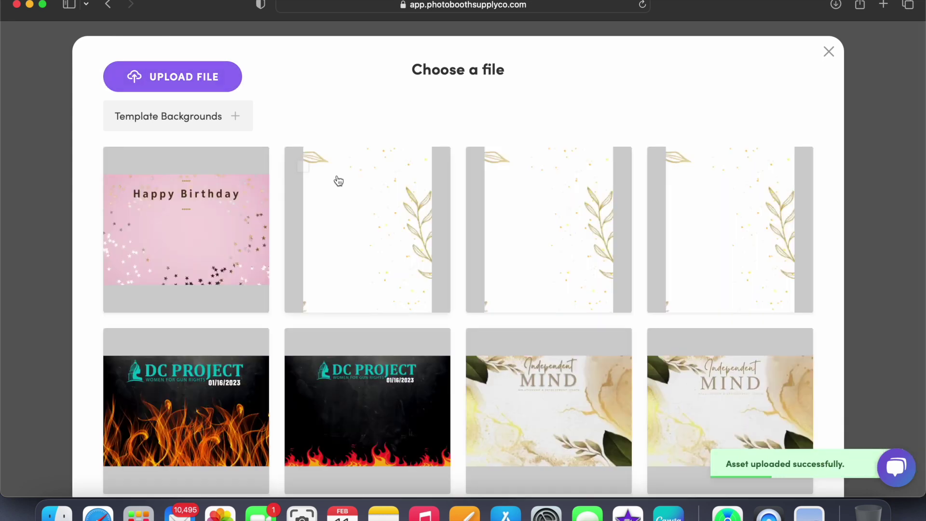
{"action": "left_click", "coordinate": [222, 215]}
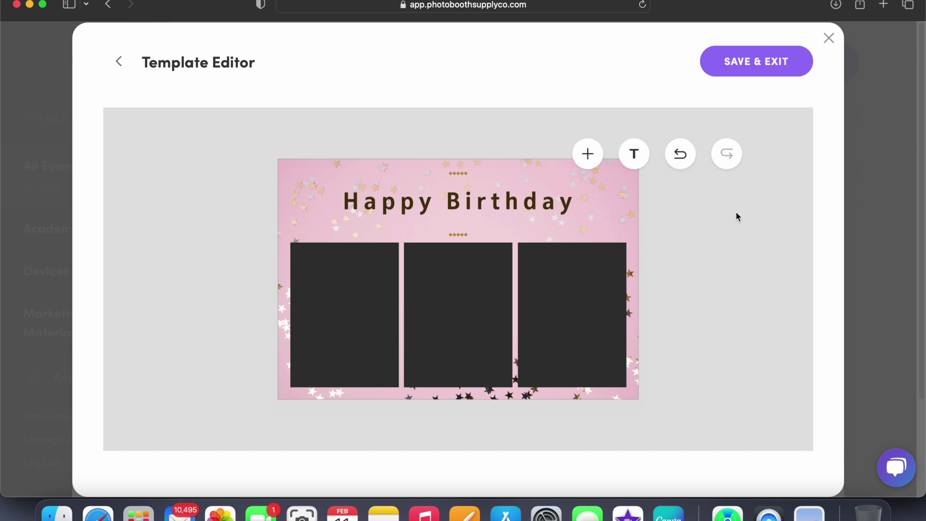
{"action": "left_click", "coordinate": [762, 58]}
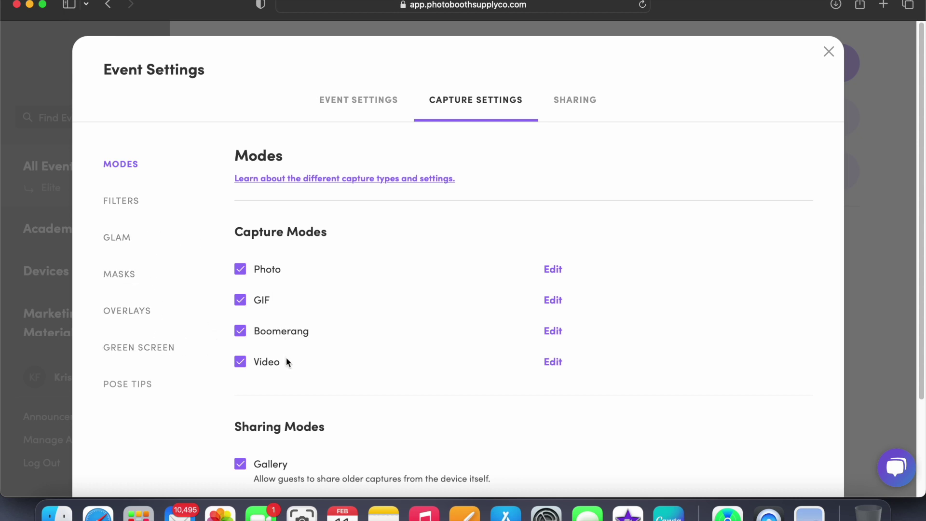
Add a new overlay for the event from the template library, choosing the Square shape
{"action": "left_click", "coordinate": [150, 310]}
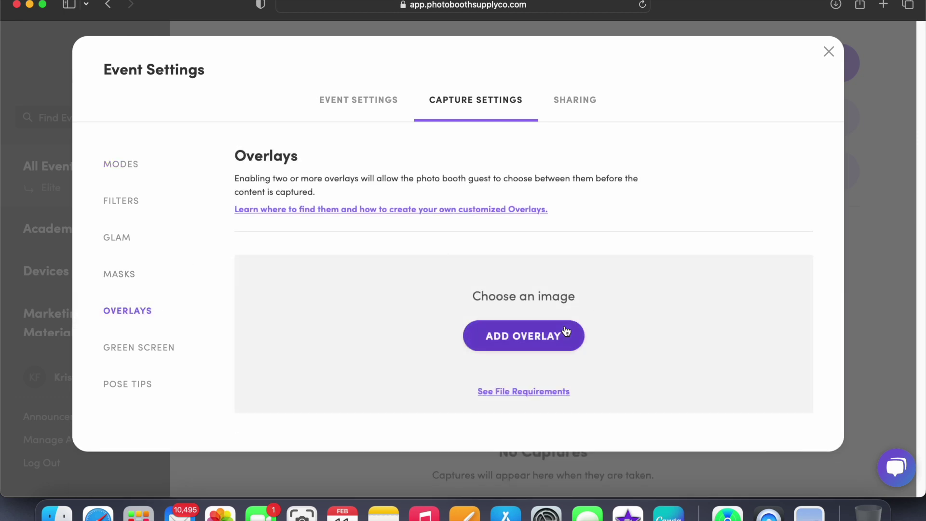
{"action": "left_click", "coordinate": [556, 339]}
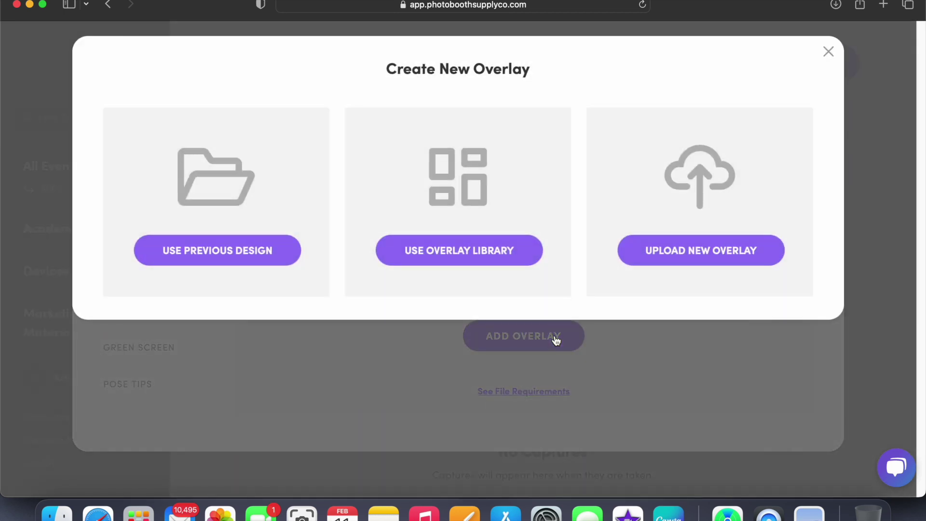
{"action": "left_click", "coordinate": [496, 262]}
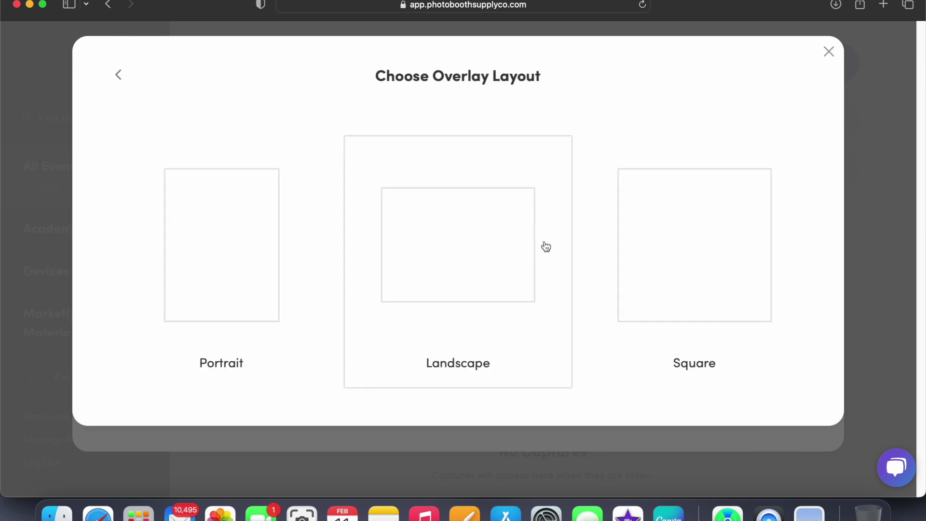
{"action": "left_click", "coordinate": [713, 223]}
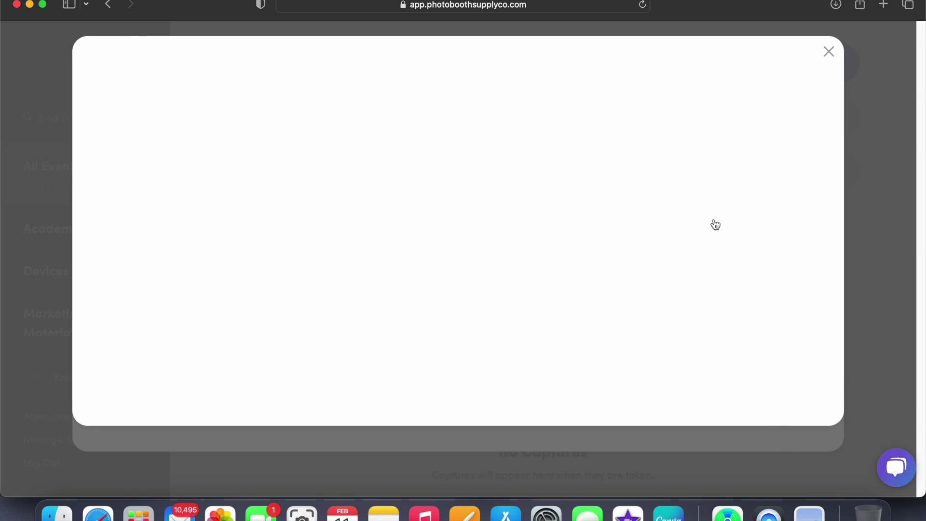
Browse the square overlay designs, including Fourth of July, Christmas, New Year and wedding themes
{"action": "scroll", "coordinate": [715, 224], "scroll_direction": "down", "scroll_amount": 2}
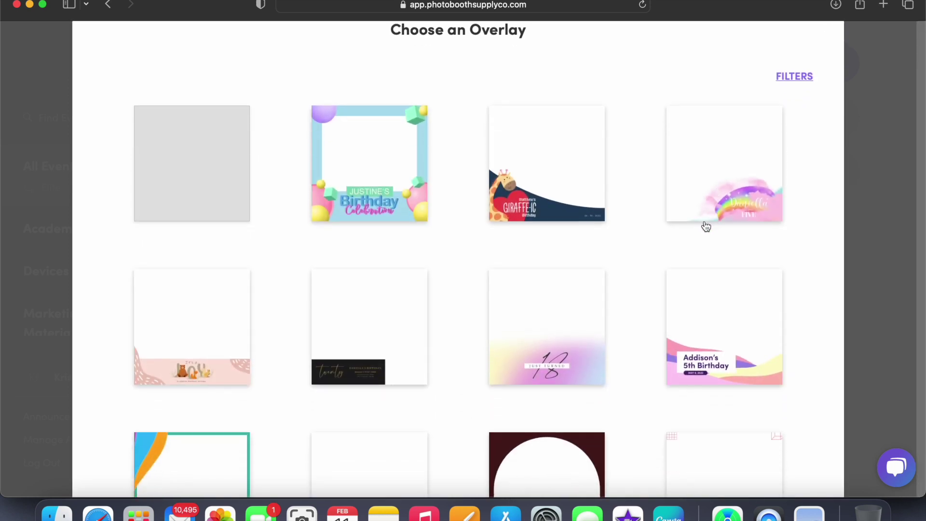
{"action": "scroll", "coordinate": [644, 283], "scroll_direction": "down", "scroll_amount": 10}
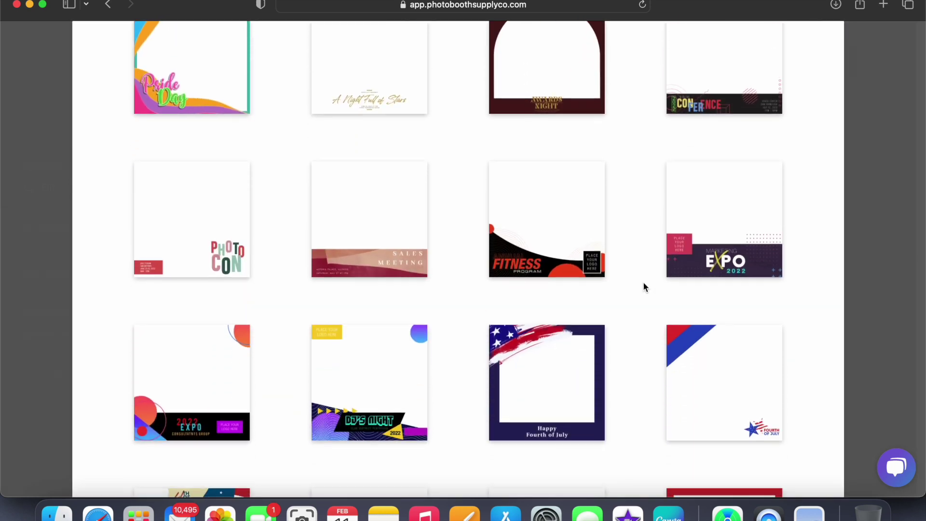
{"action": "scroll", "coordinate": [643, 287], "scroll_direction": "down", "scroll_amount": 6}
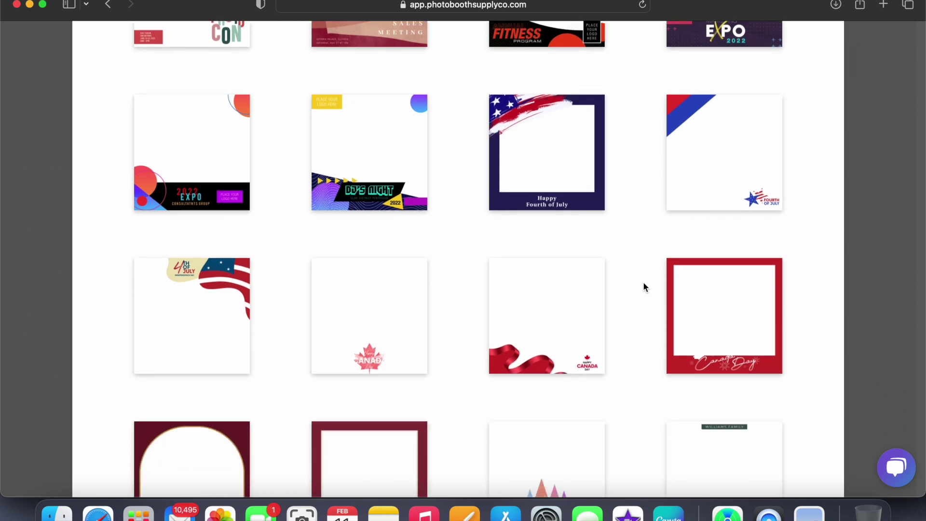
{"action": "scroll", "coordinate": [644, 287], "scroll_direction": "down", "scroll_amount": 5}
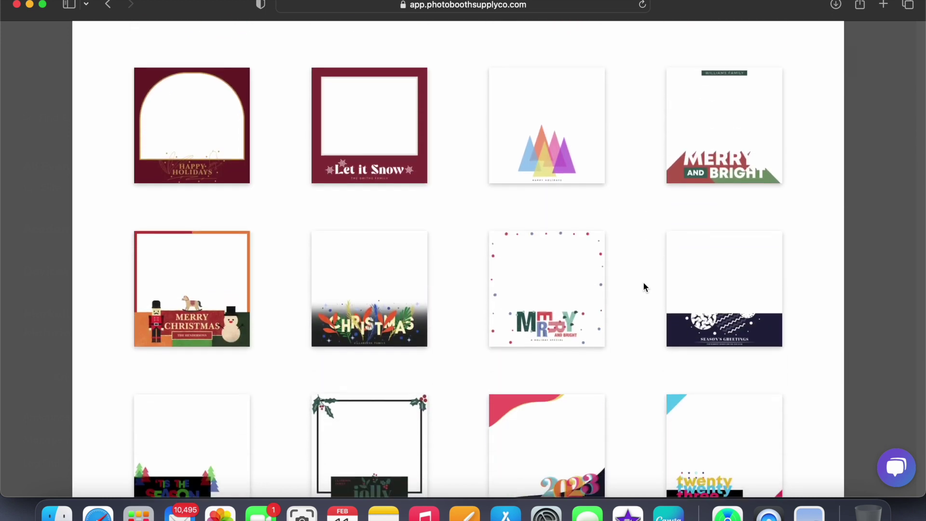
{"action": "scroll", "coordinate": [643, 287], "scroll_direction": "down", "scroll_amount": 10}
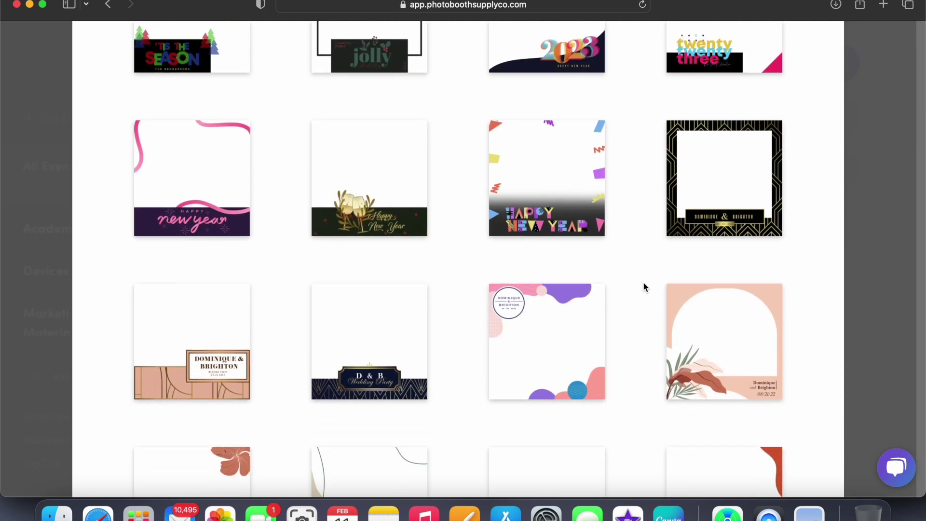
{"action": "scroll", "coordinate": [643, 287], "scroll_direction": "down", "scroll_amount": 3}
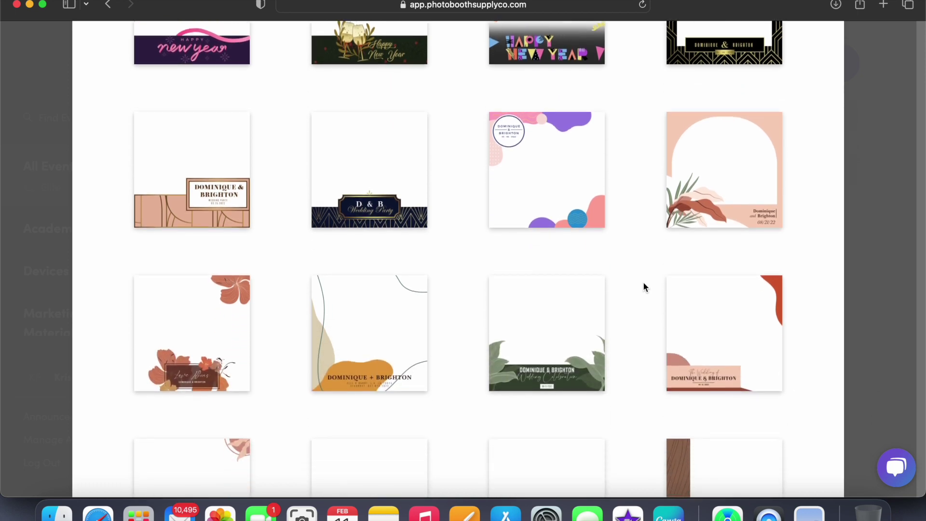
{"action": "scroll", "coordinate": [643, 287], "scroll_direction": "down", "scroll_amount": 5}
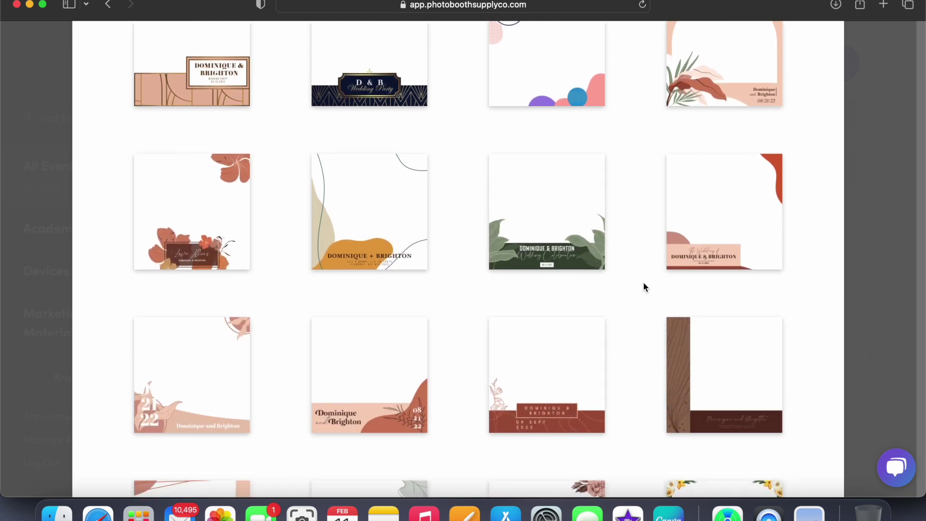
{"action": "scroll", "coordinate": [643, 287], "scroll_direction": "down", "scroll_amount": 12}
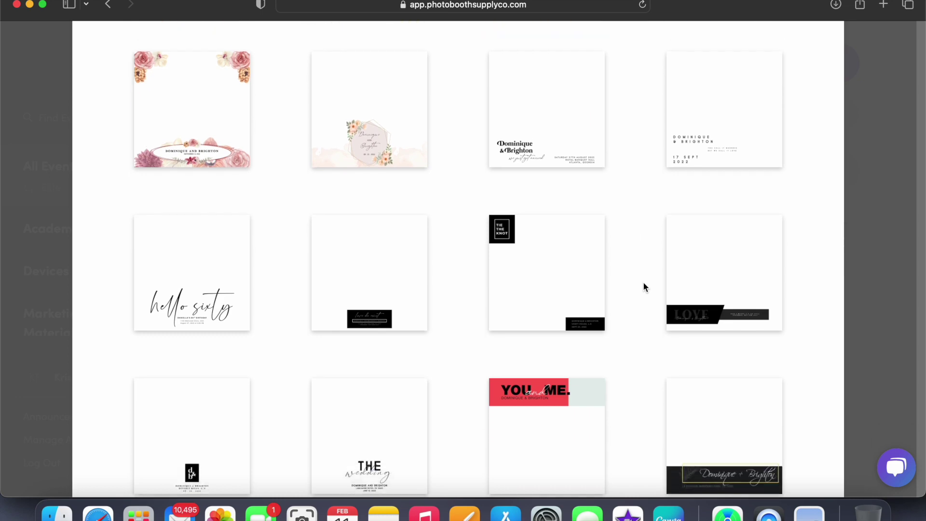
{"action": "scroll", "coordinate": [643, 287], "scroll_direction": "down", "scroll_amount": 10}
{"action": "scroll", "coordinate": [643, 287], "scroll_direction": "up", "scroll_amount": 3}
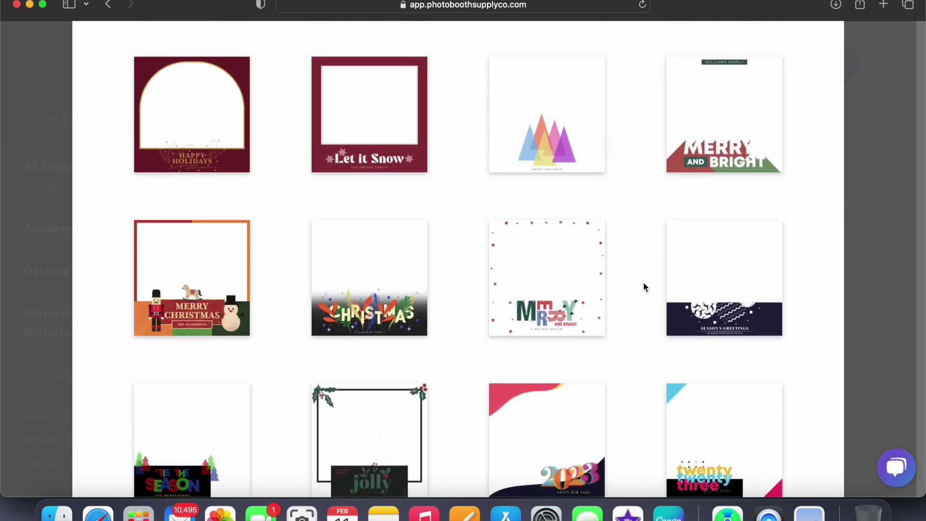